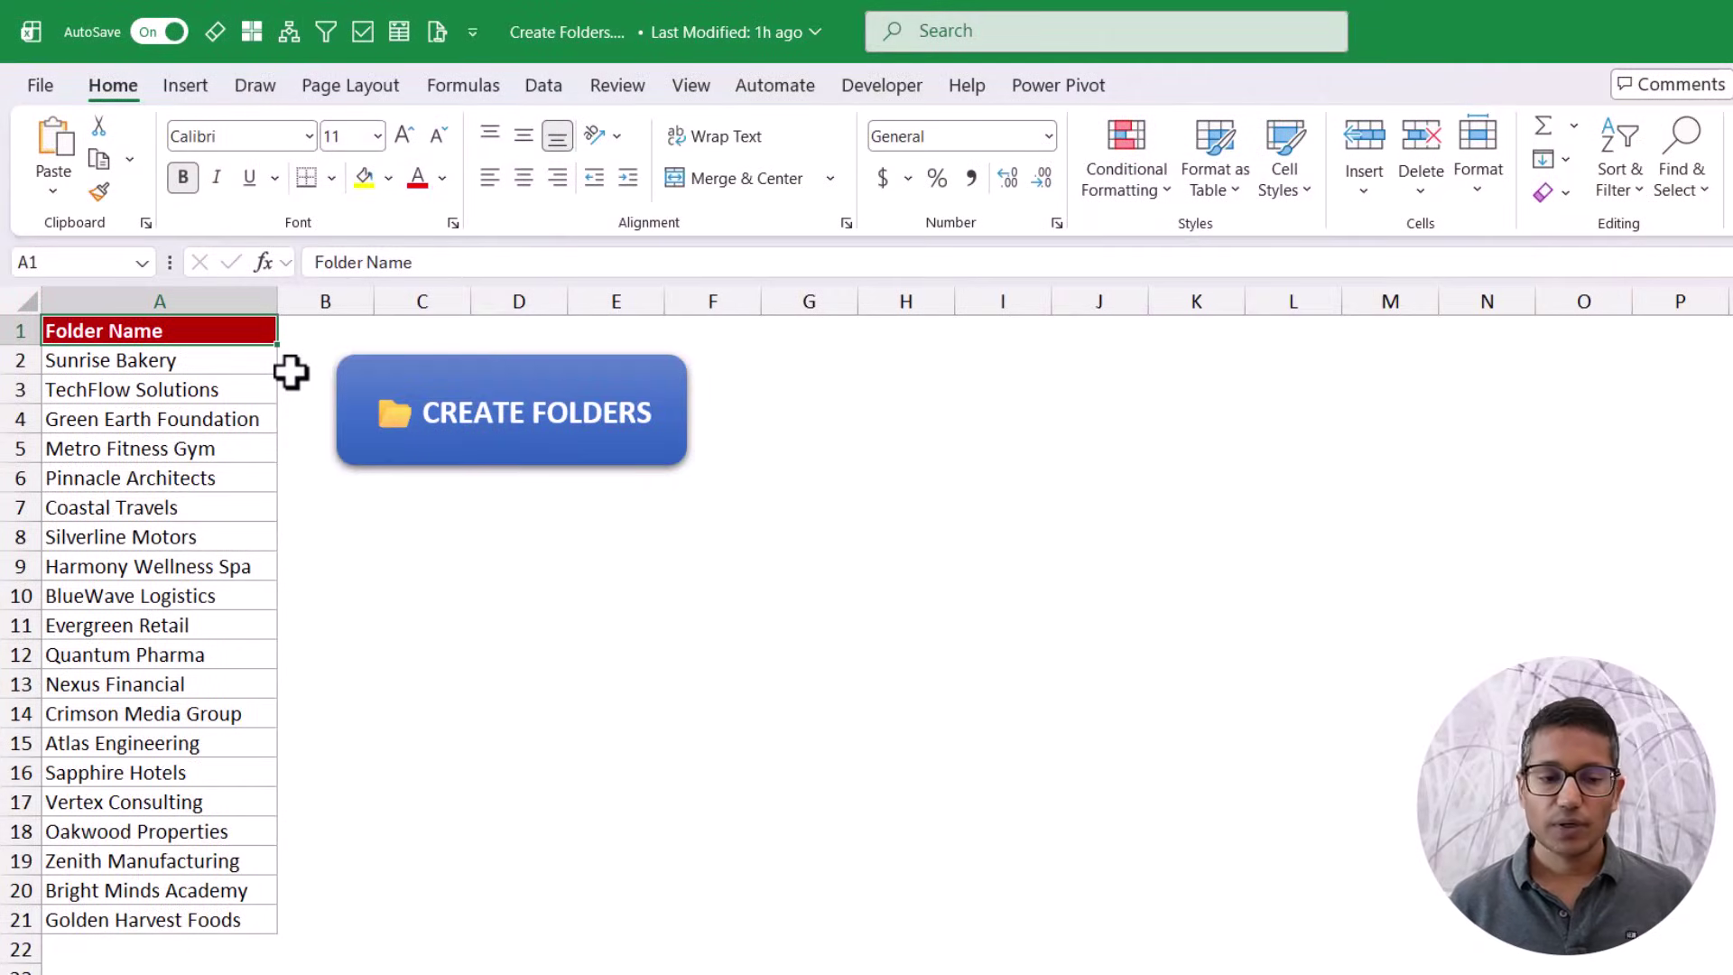
Step: Select the folder names in A2:A21 on the Folder Name list
drag(235, 375, 204, 914)
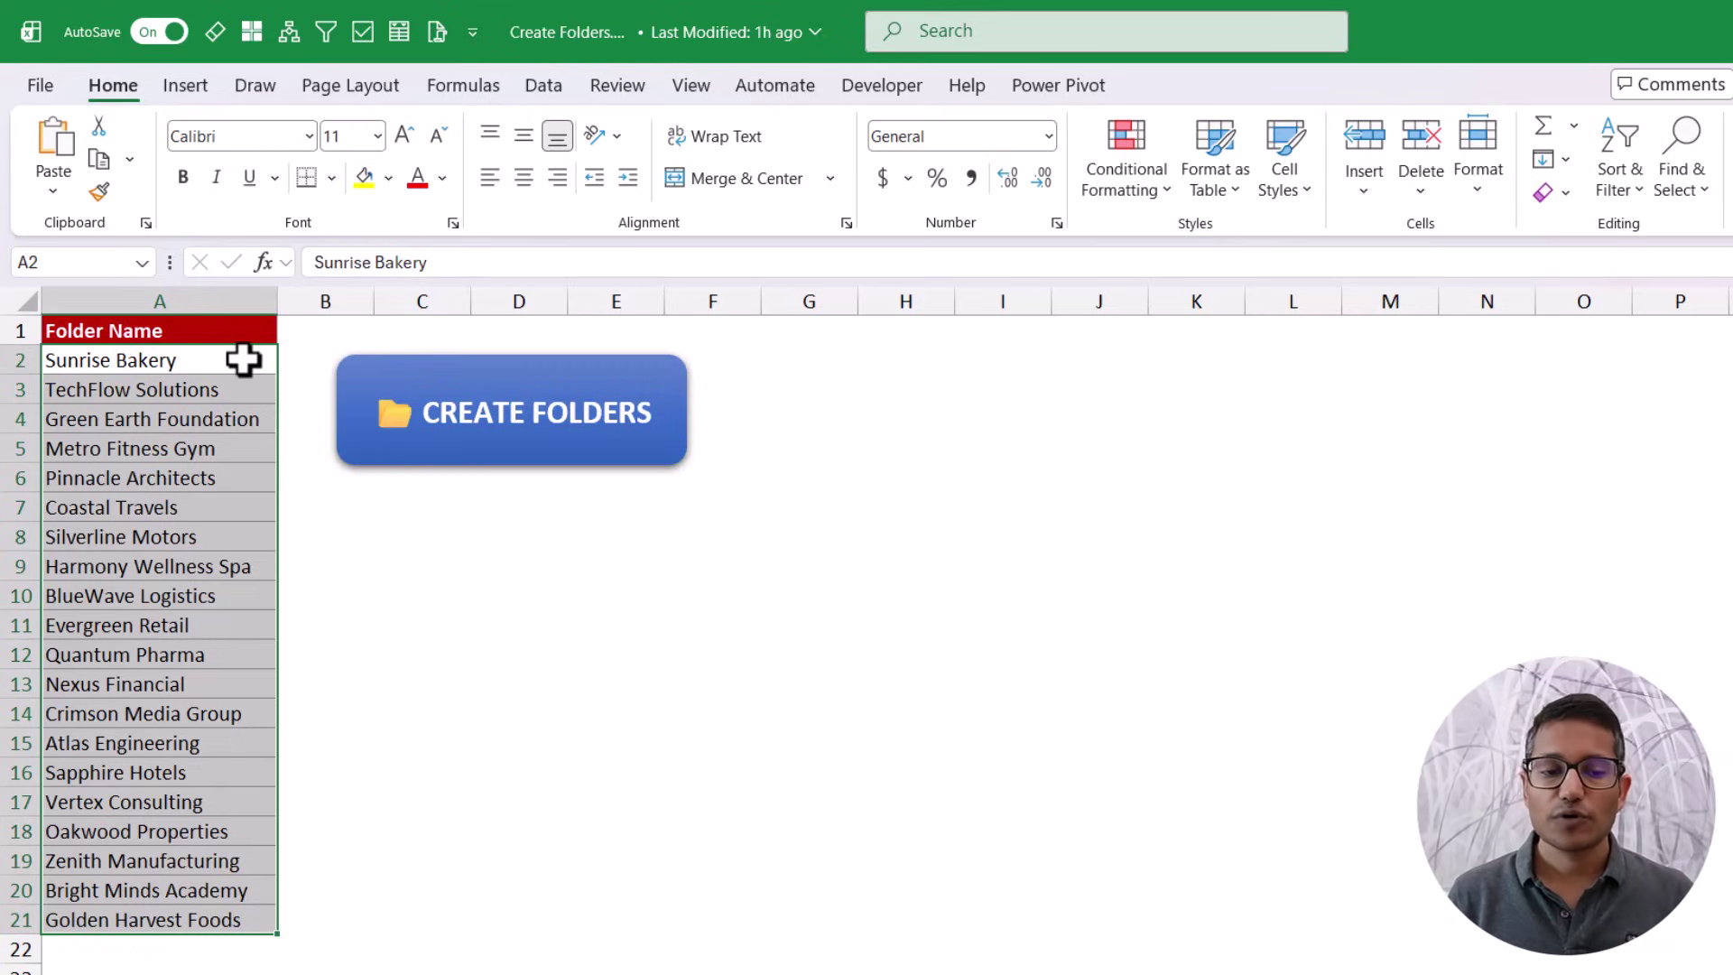
drag(240, 360, 212, 916)
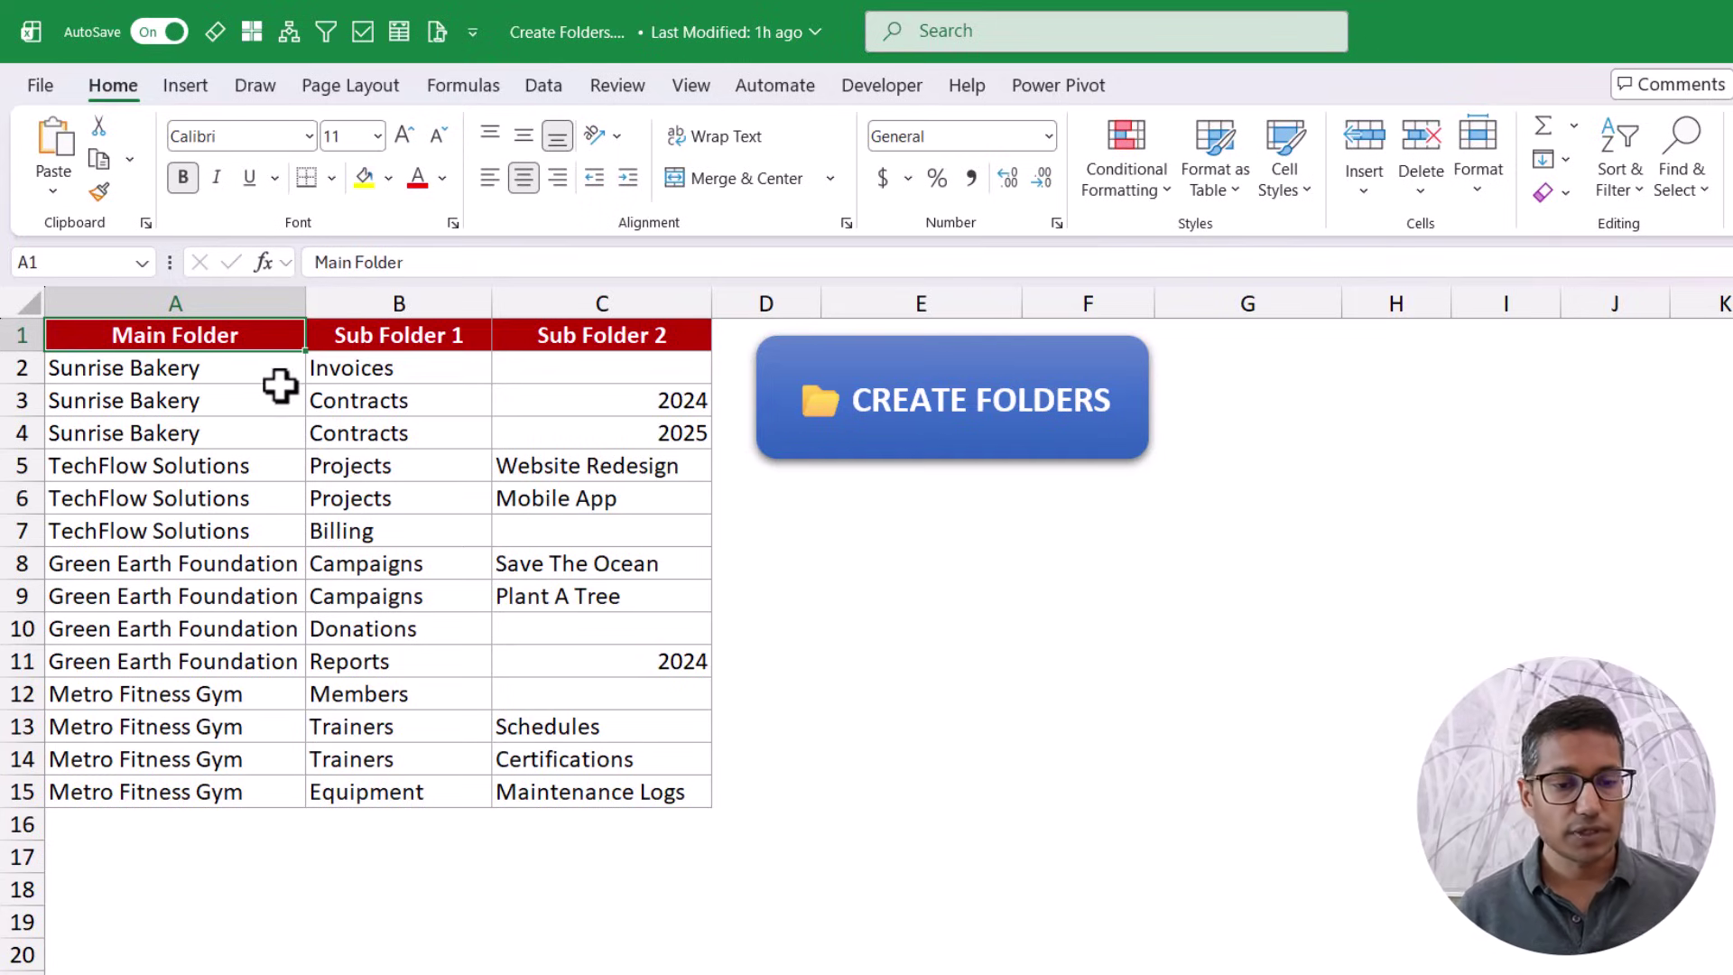
Step: Highlight the Sunrise Bakery and Invoices cells, then the folder structure rows A2:C12
click(372, 370)
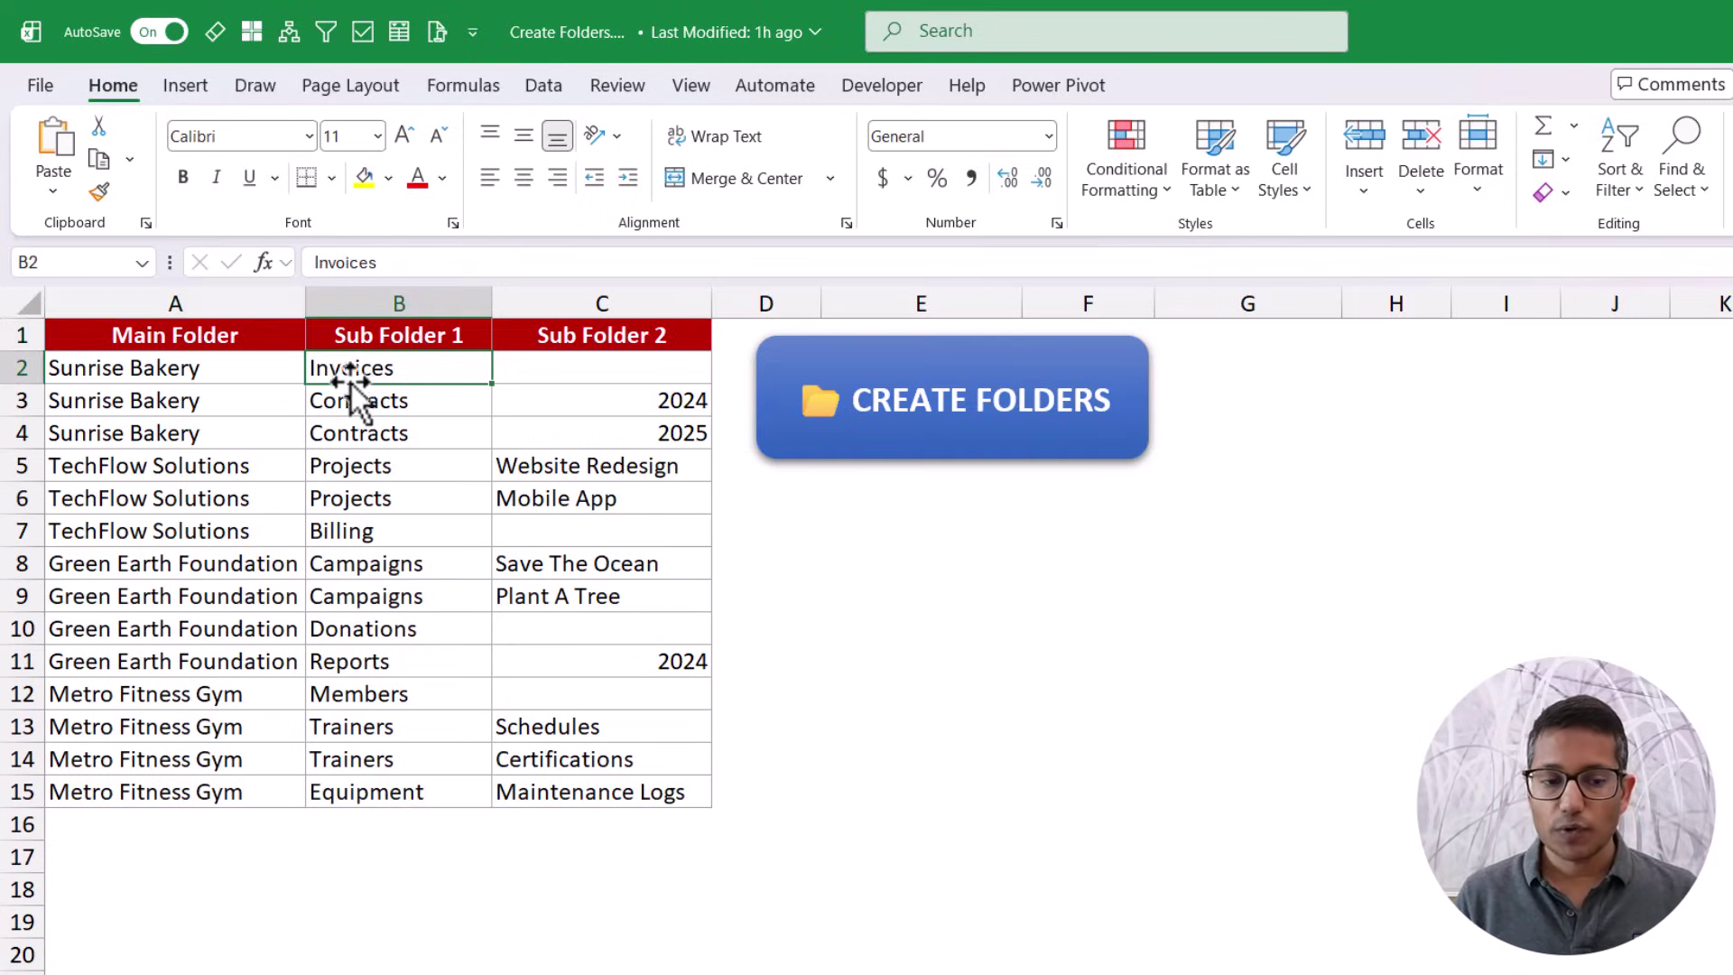
click(271, 370)
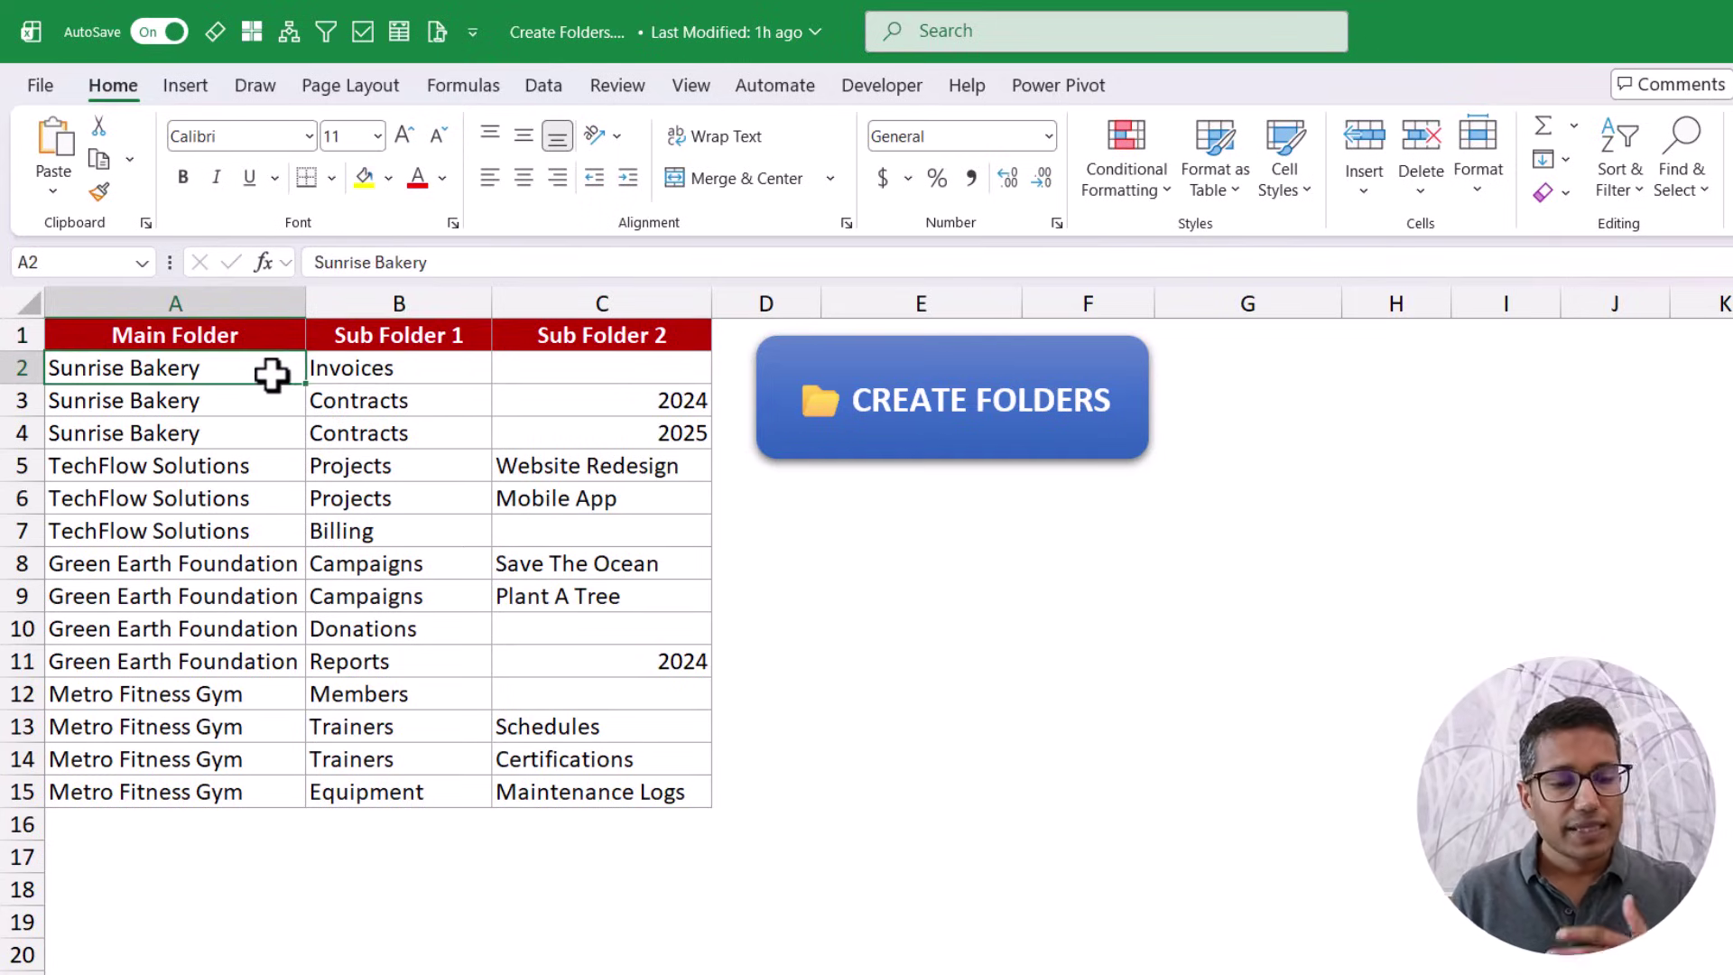
drag(268, 374, 564, 794)
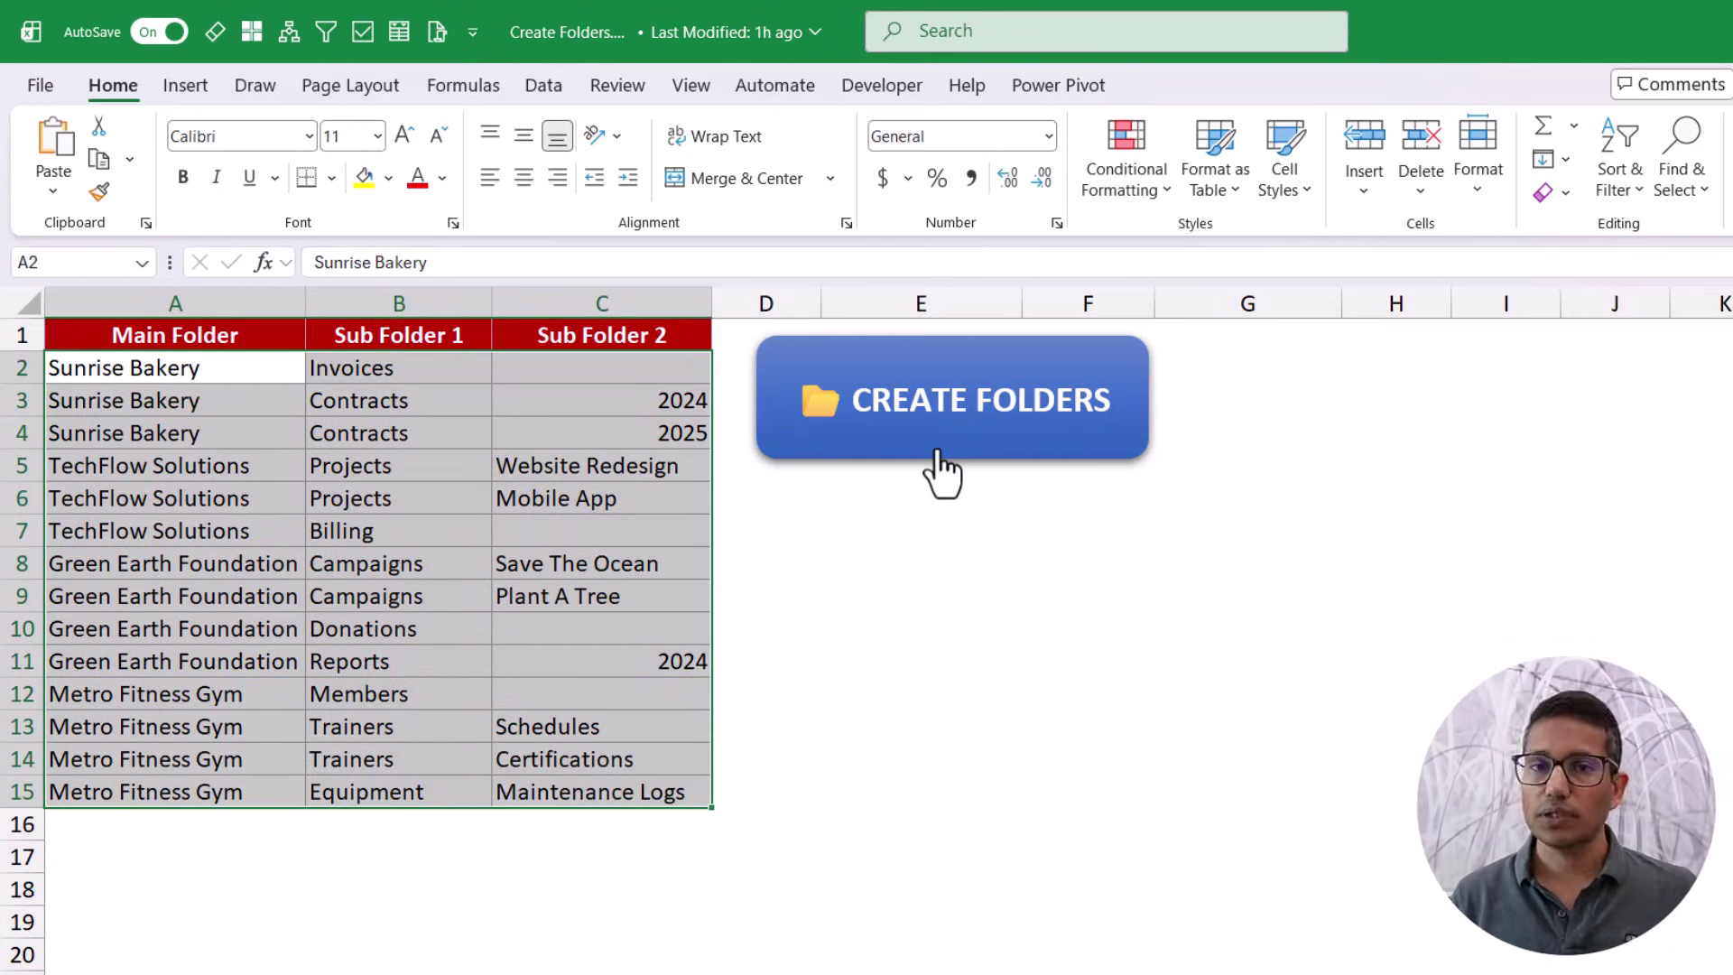
Step: On the Folder Name sheet, run CREATE FOLDERS with input range $A$2:$A$21
key(ctrl+Page_Down)
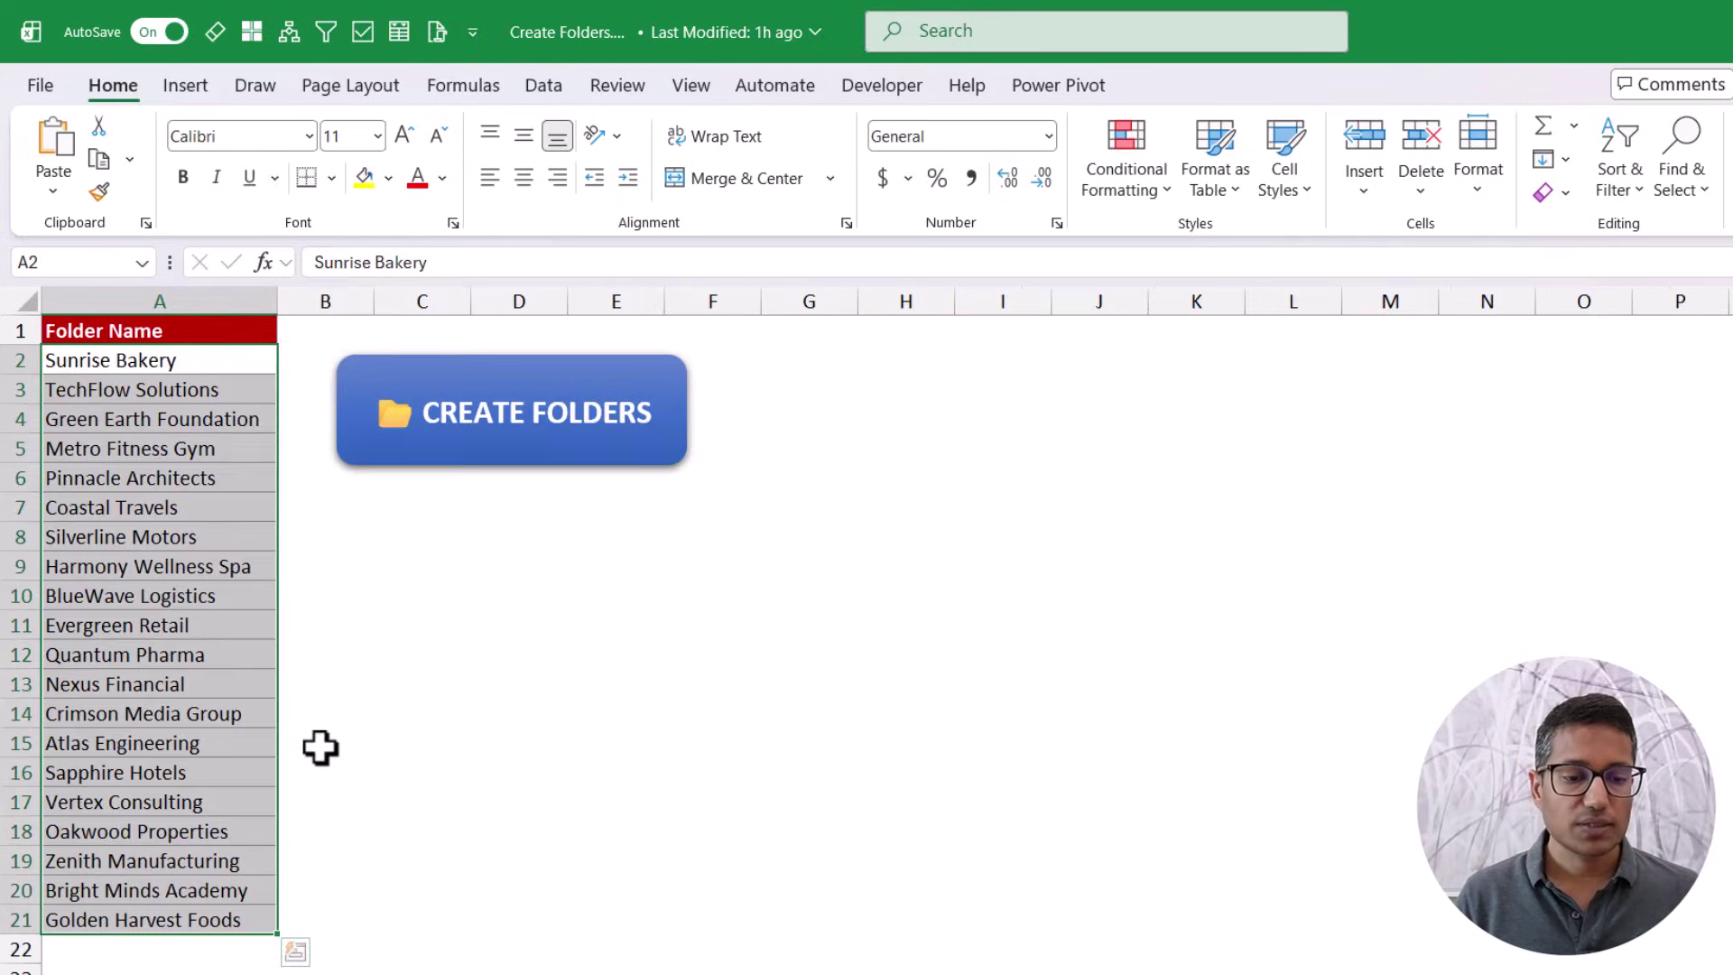
mouse_move(217, 367)
mouse_down()
mouse_move(205, 565)
mouse_move(225, 348)
mouse_up()
click(225, 329)
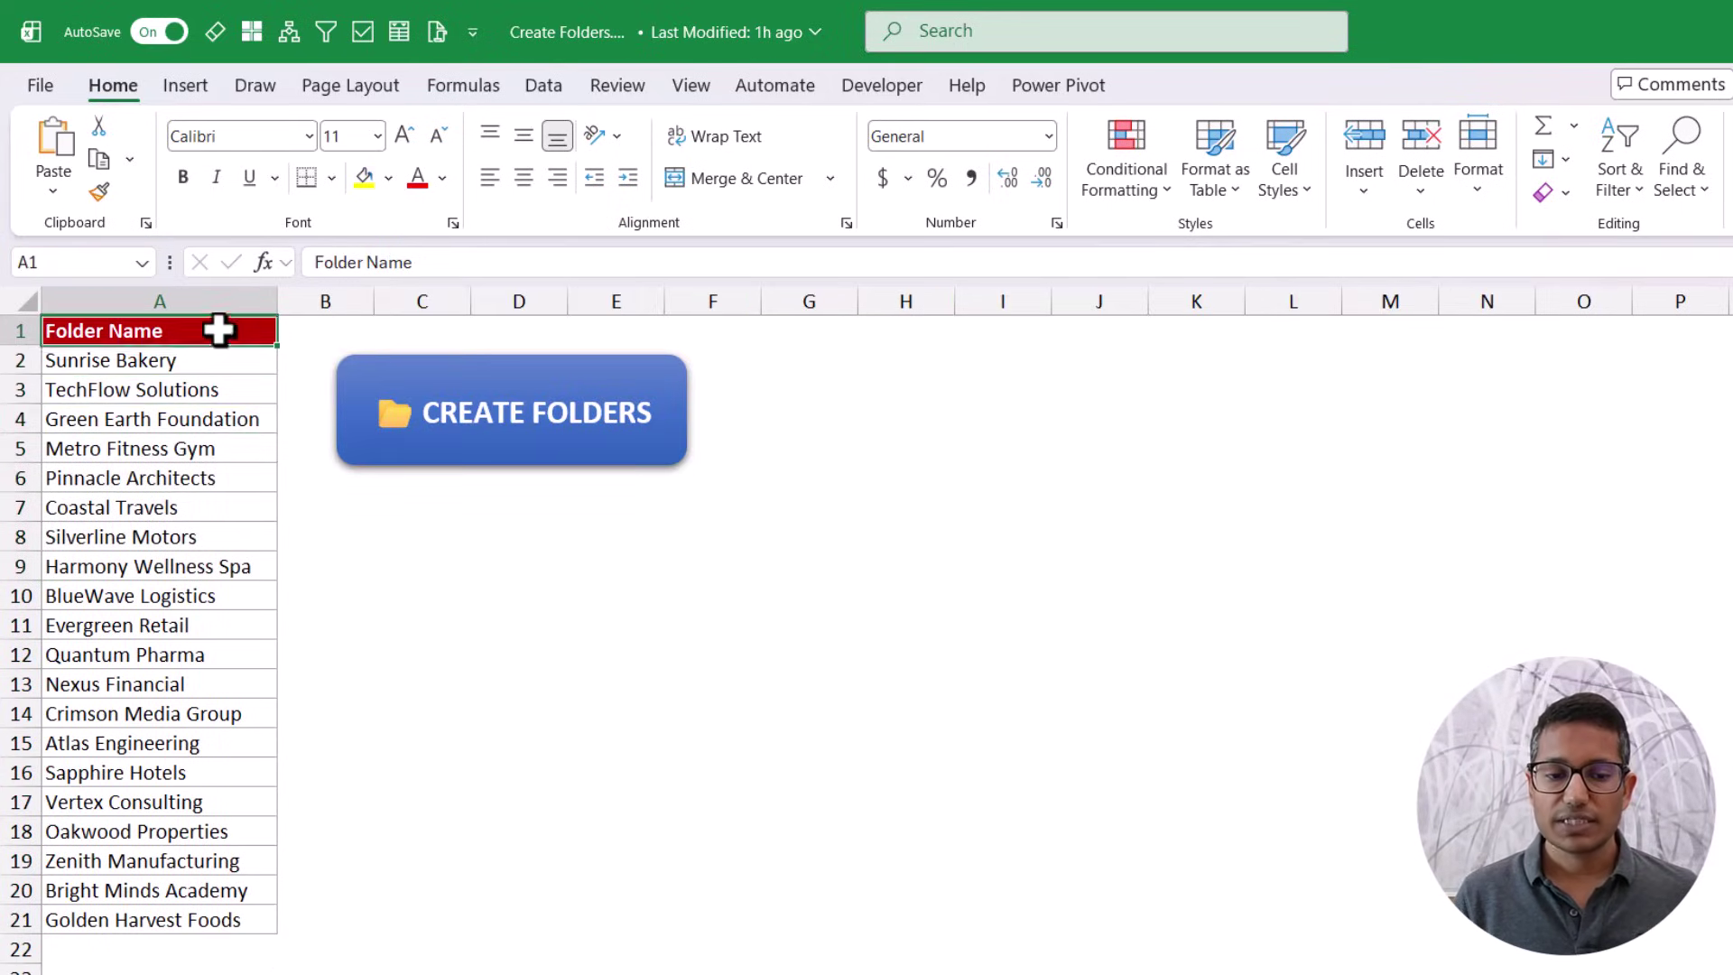
click(514, 450)
drag(1000, 535, 442, 523)
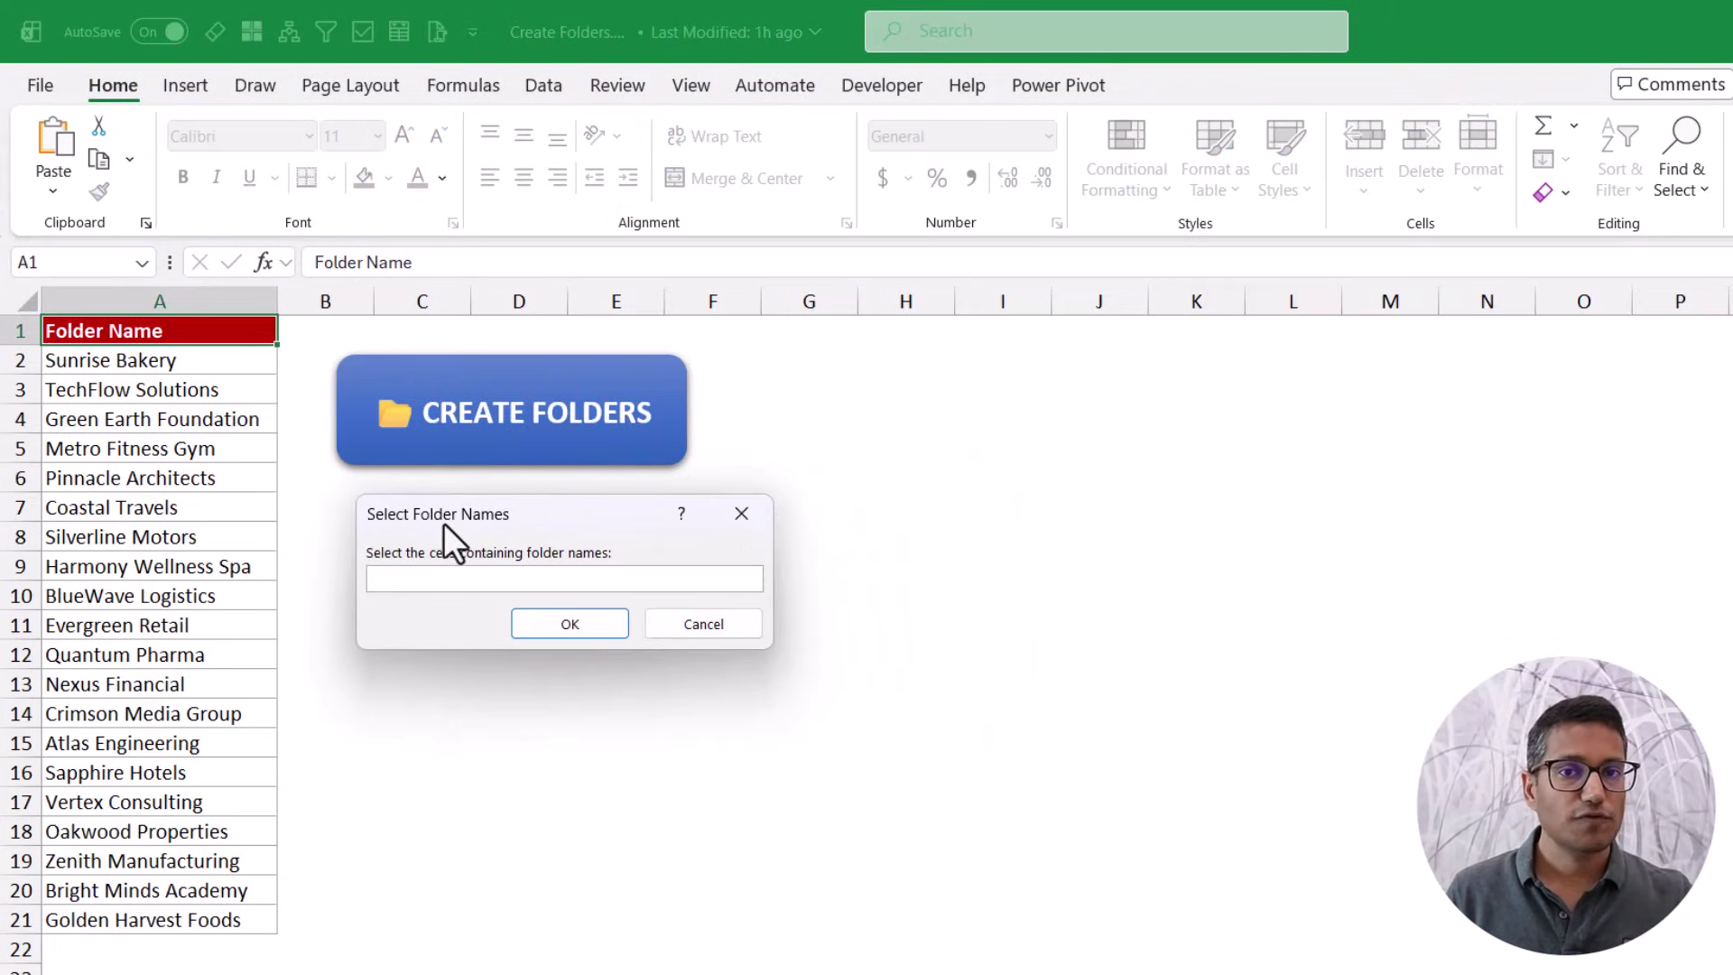
drag(236, 359, 216, 914)
click(562, 627)
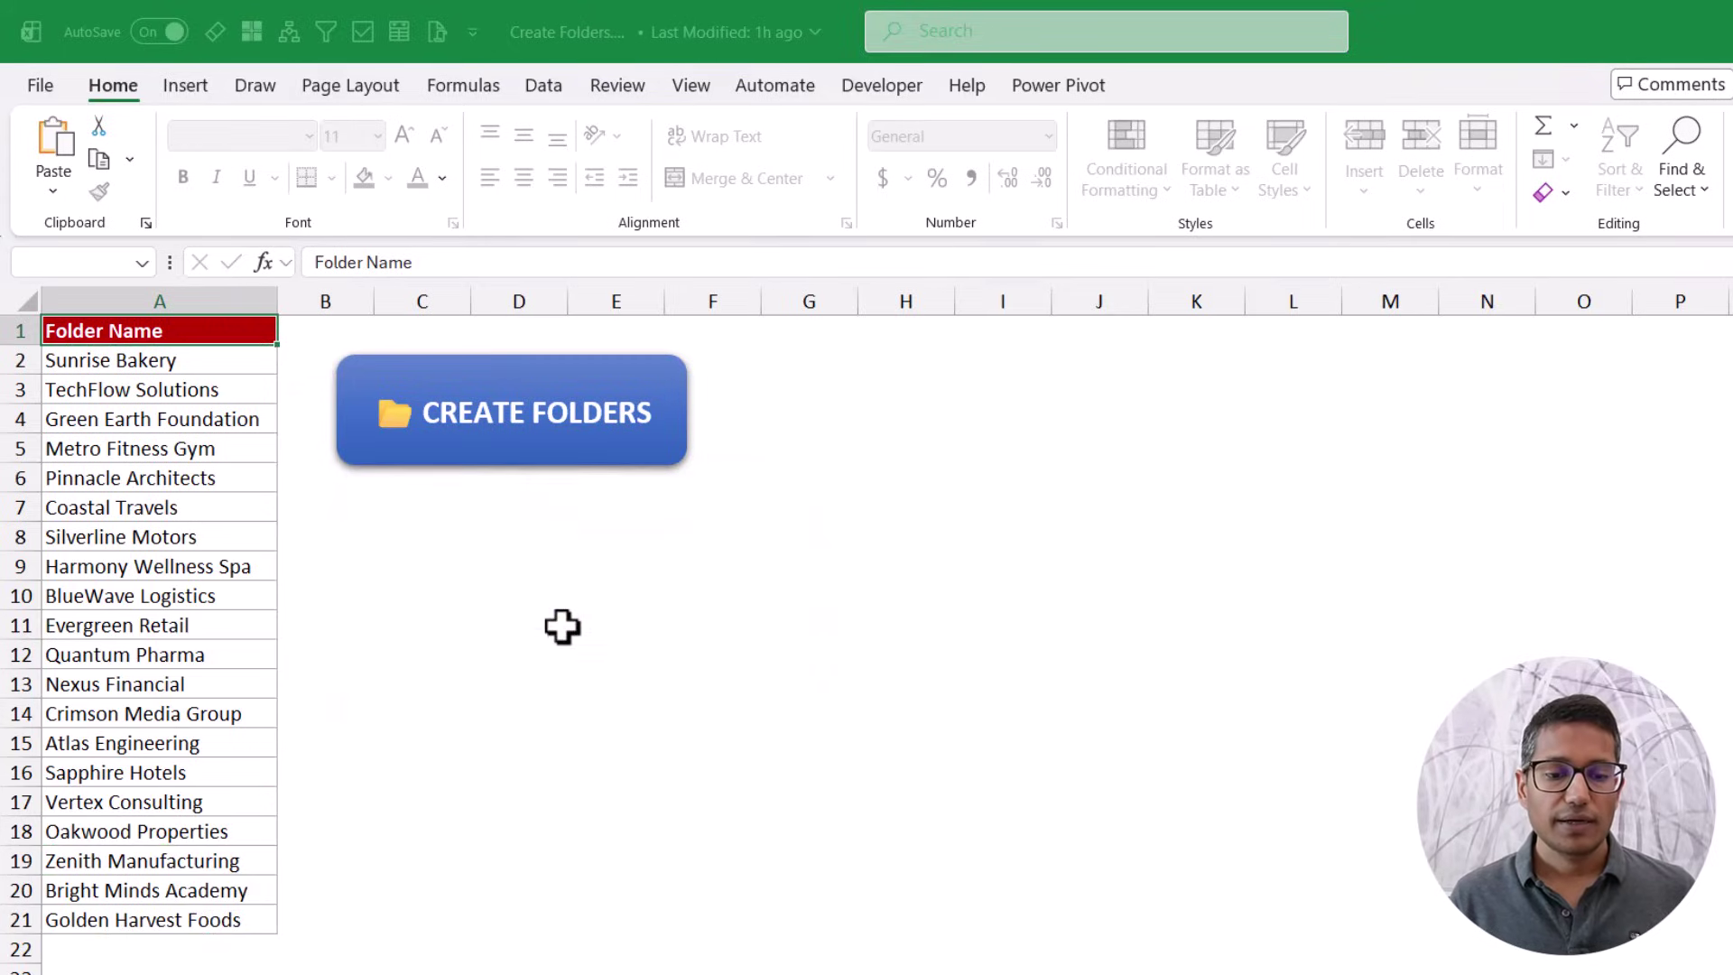
Step: Set Downloads\Example as the destination and dismiss the 20-folders-created message
click(112, 299)
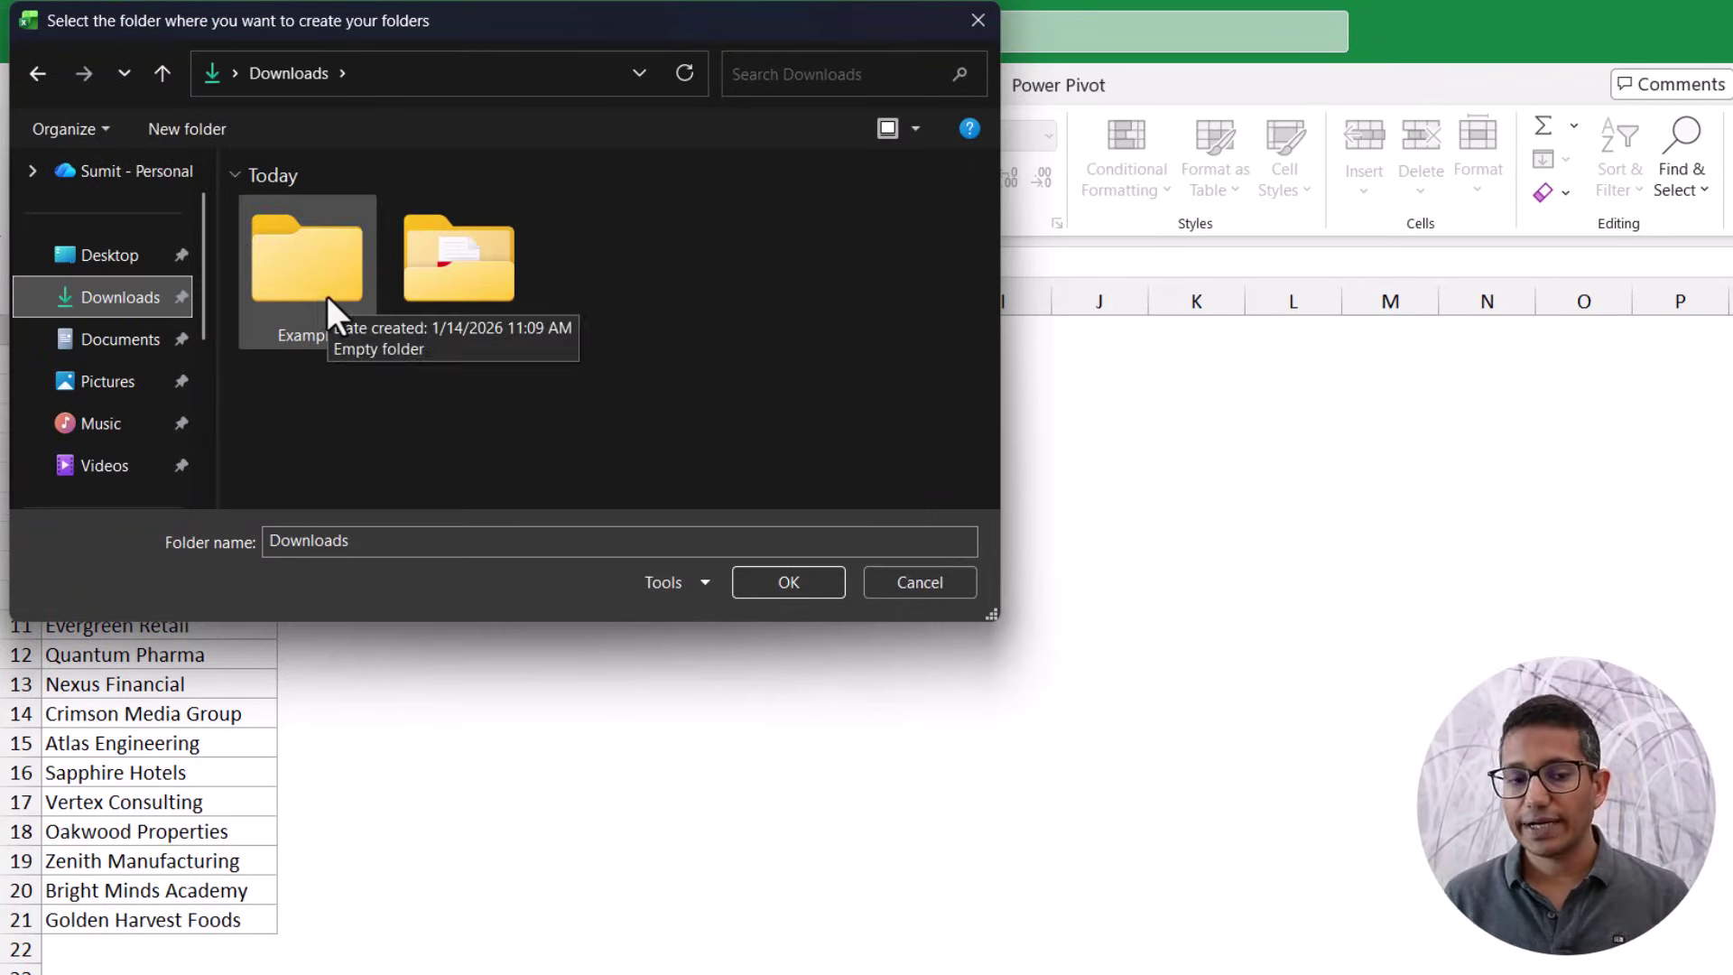
click(327, 296)
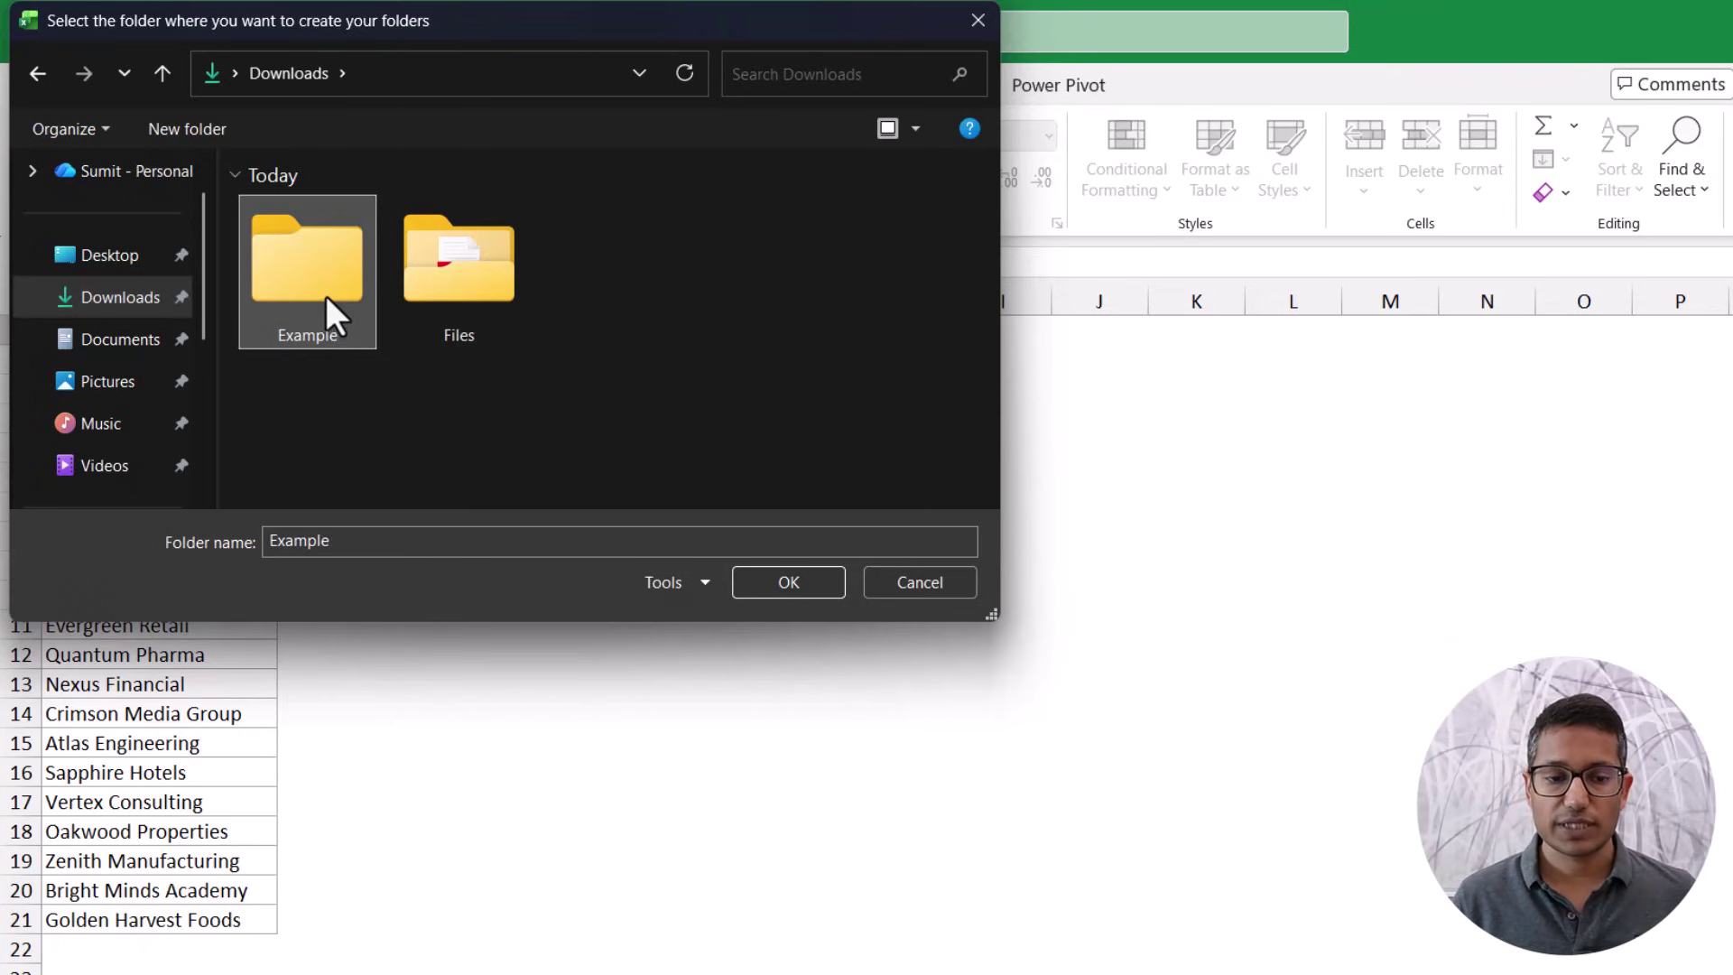
click(770, 582)
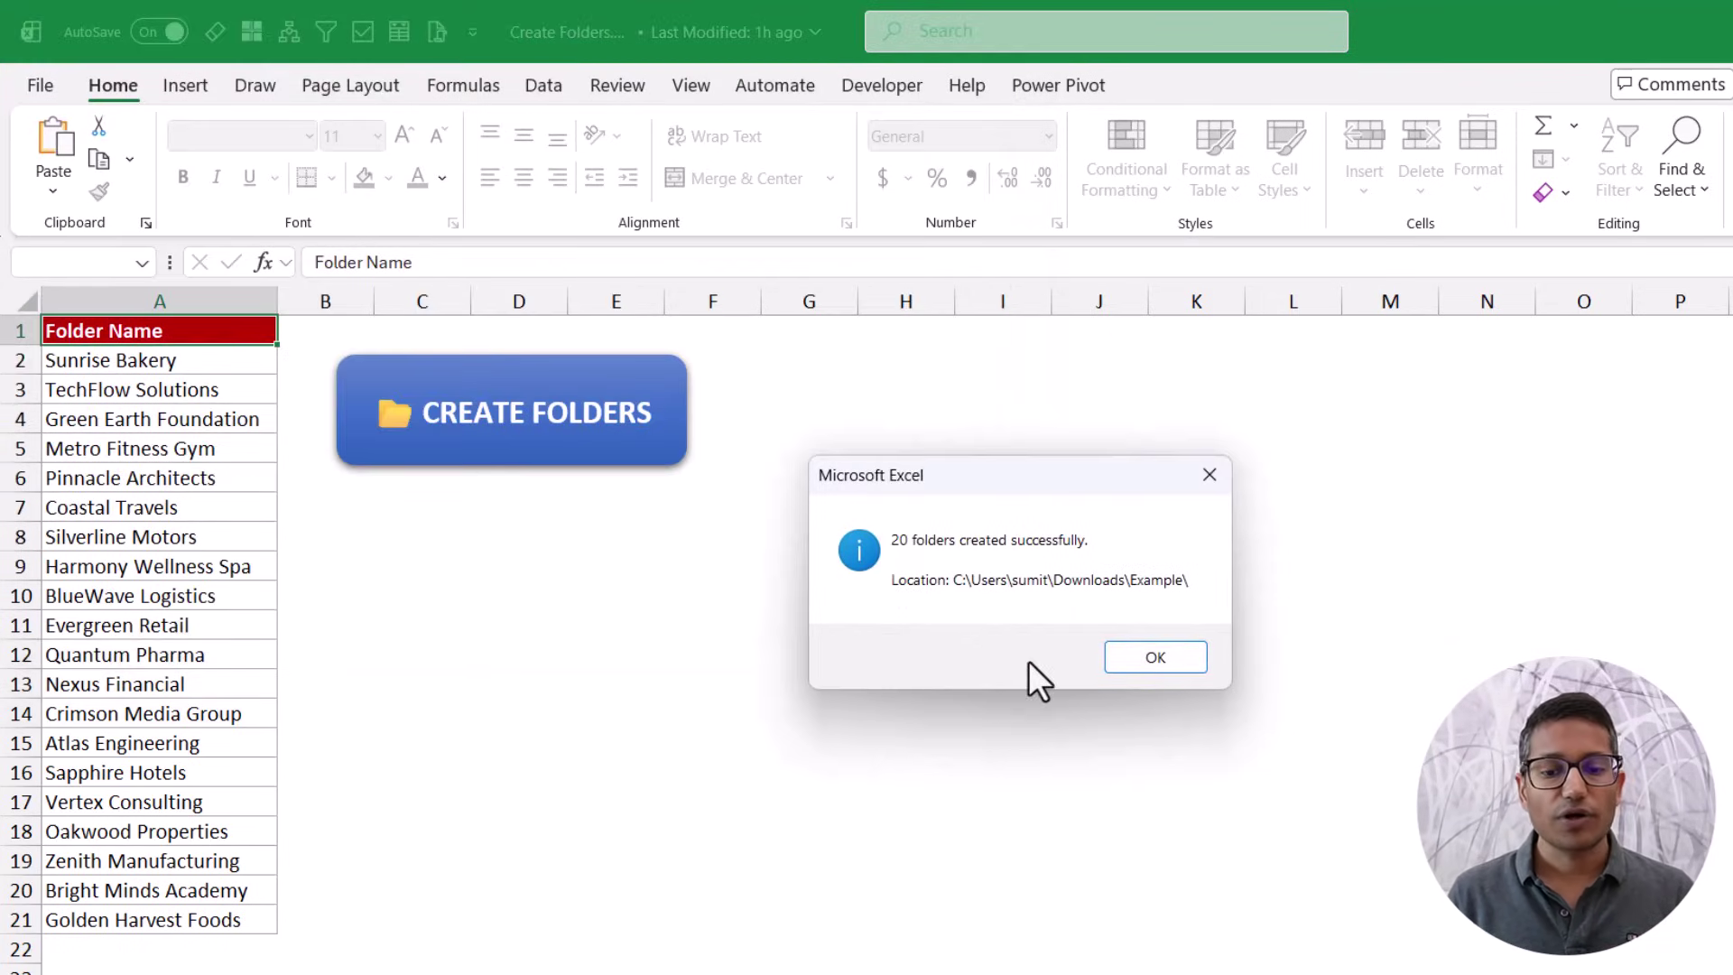
click(1148, 657)
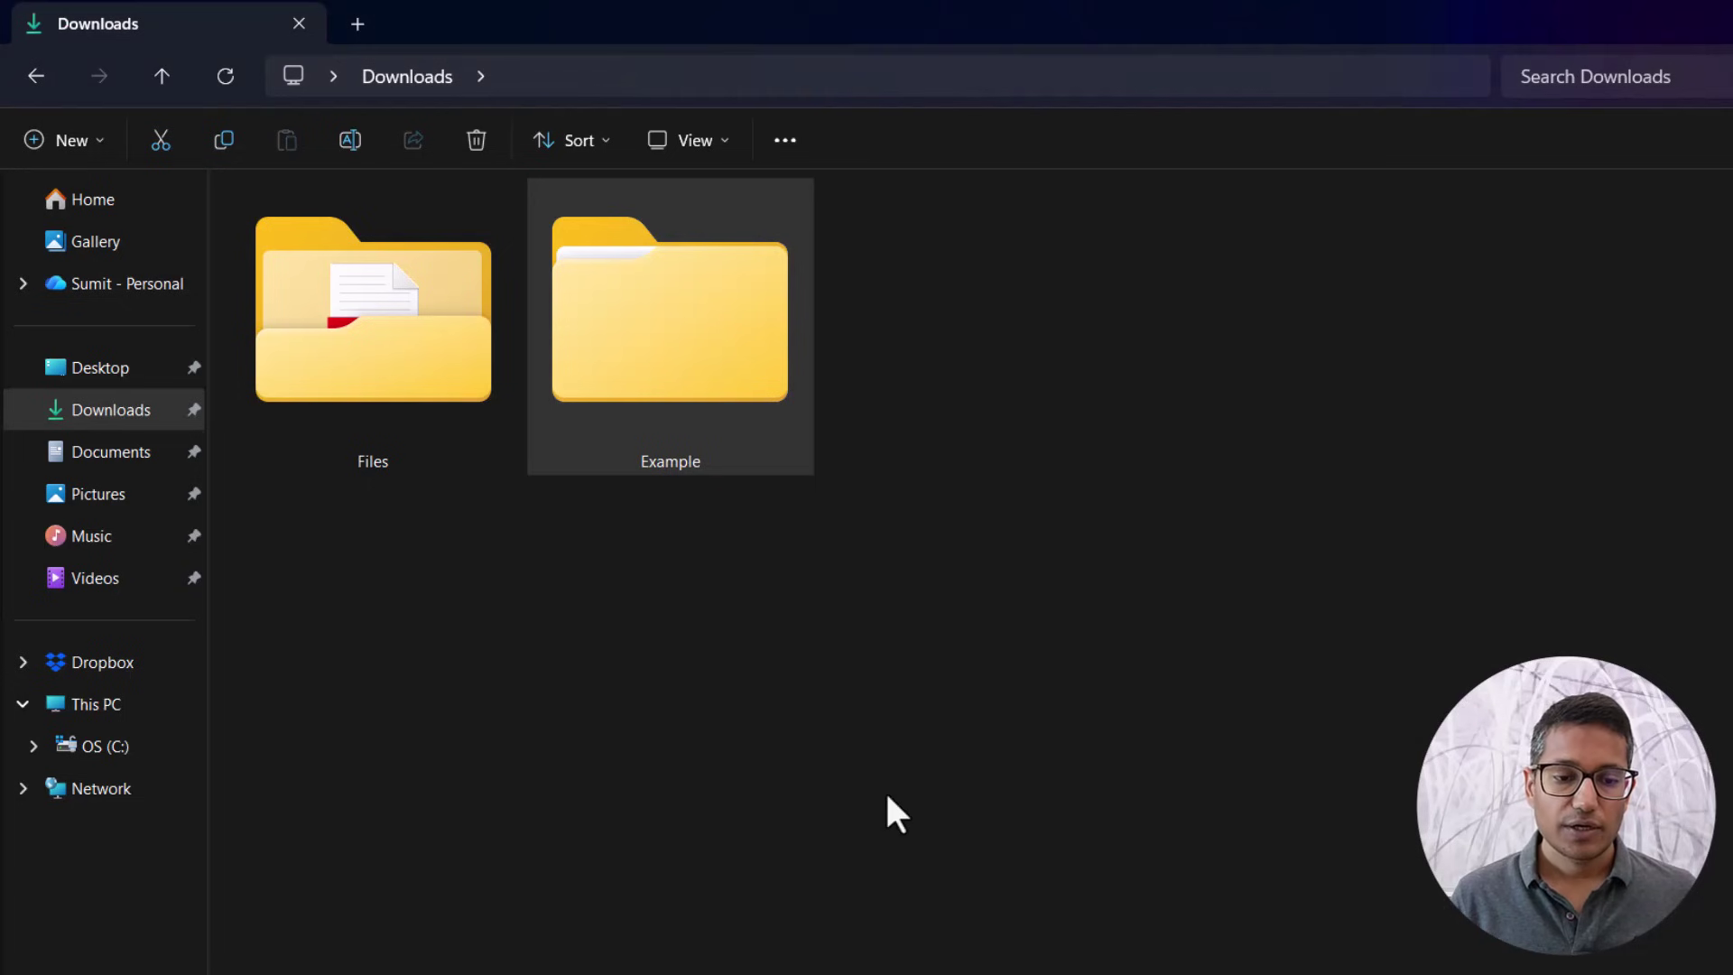
Step: Open the Example folder, select all the company folders and delete them, then return to Excel
double_click(610, 361)
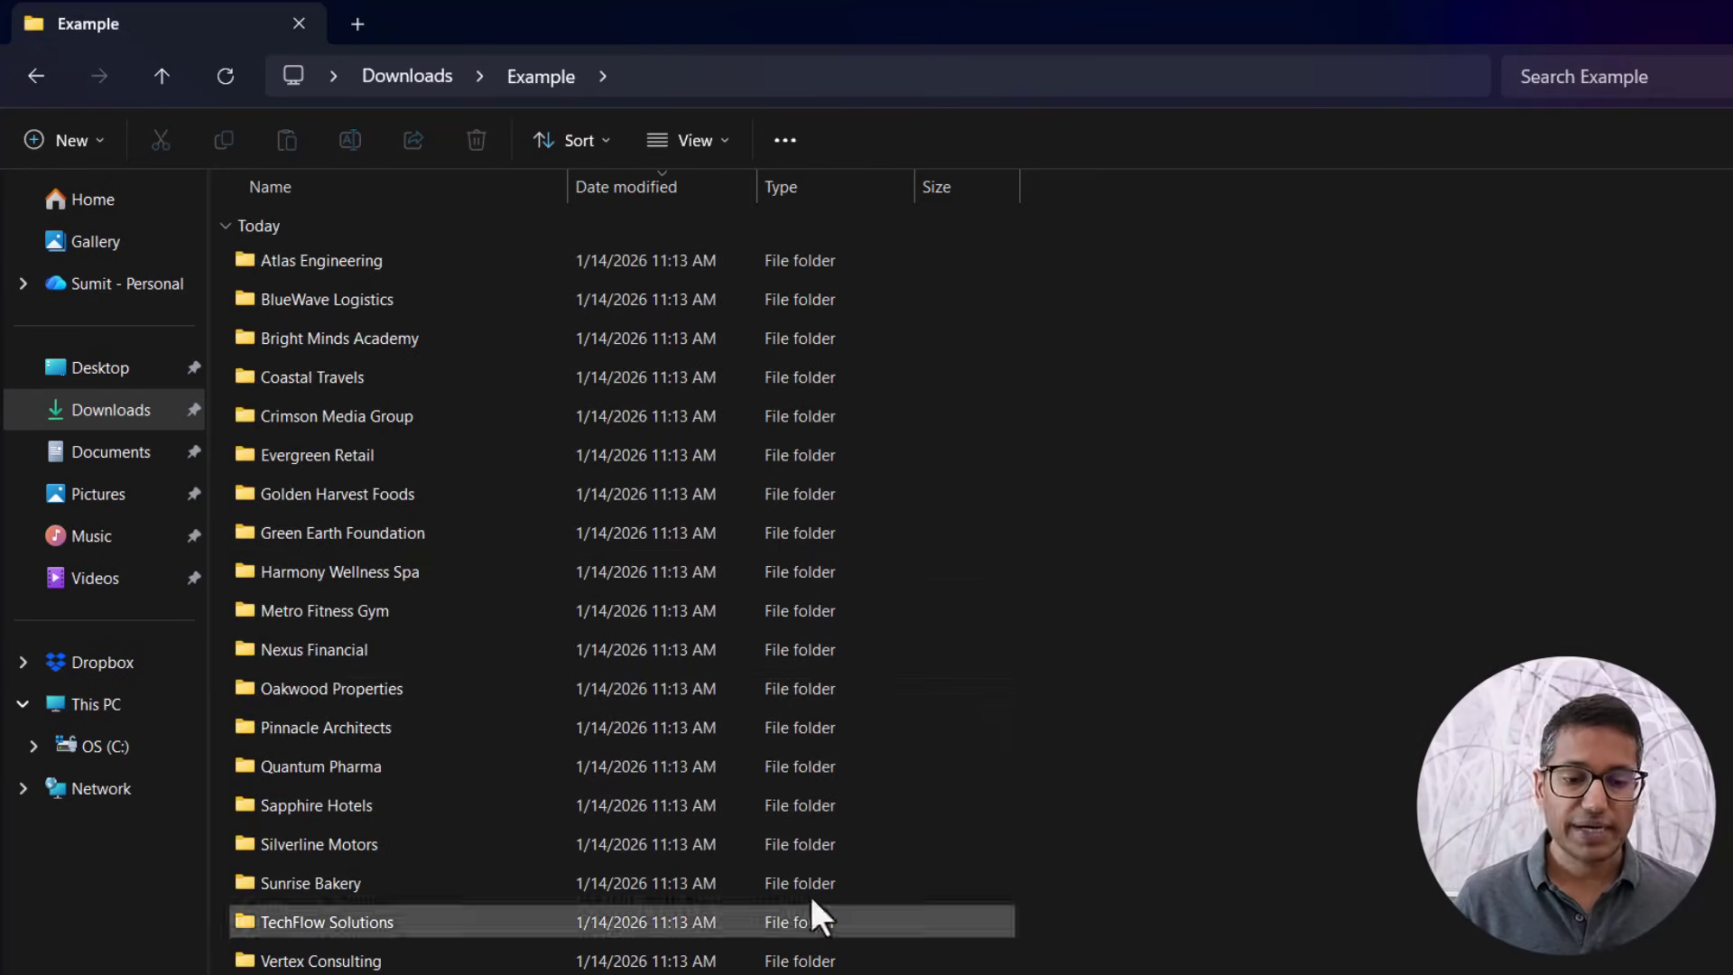
click(966, 871)
click(1042, 727)
key(ctrl+a)
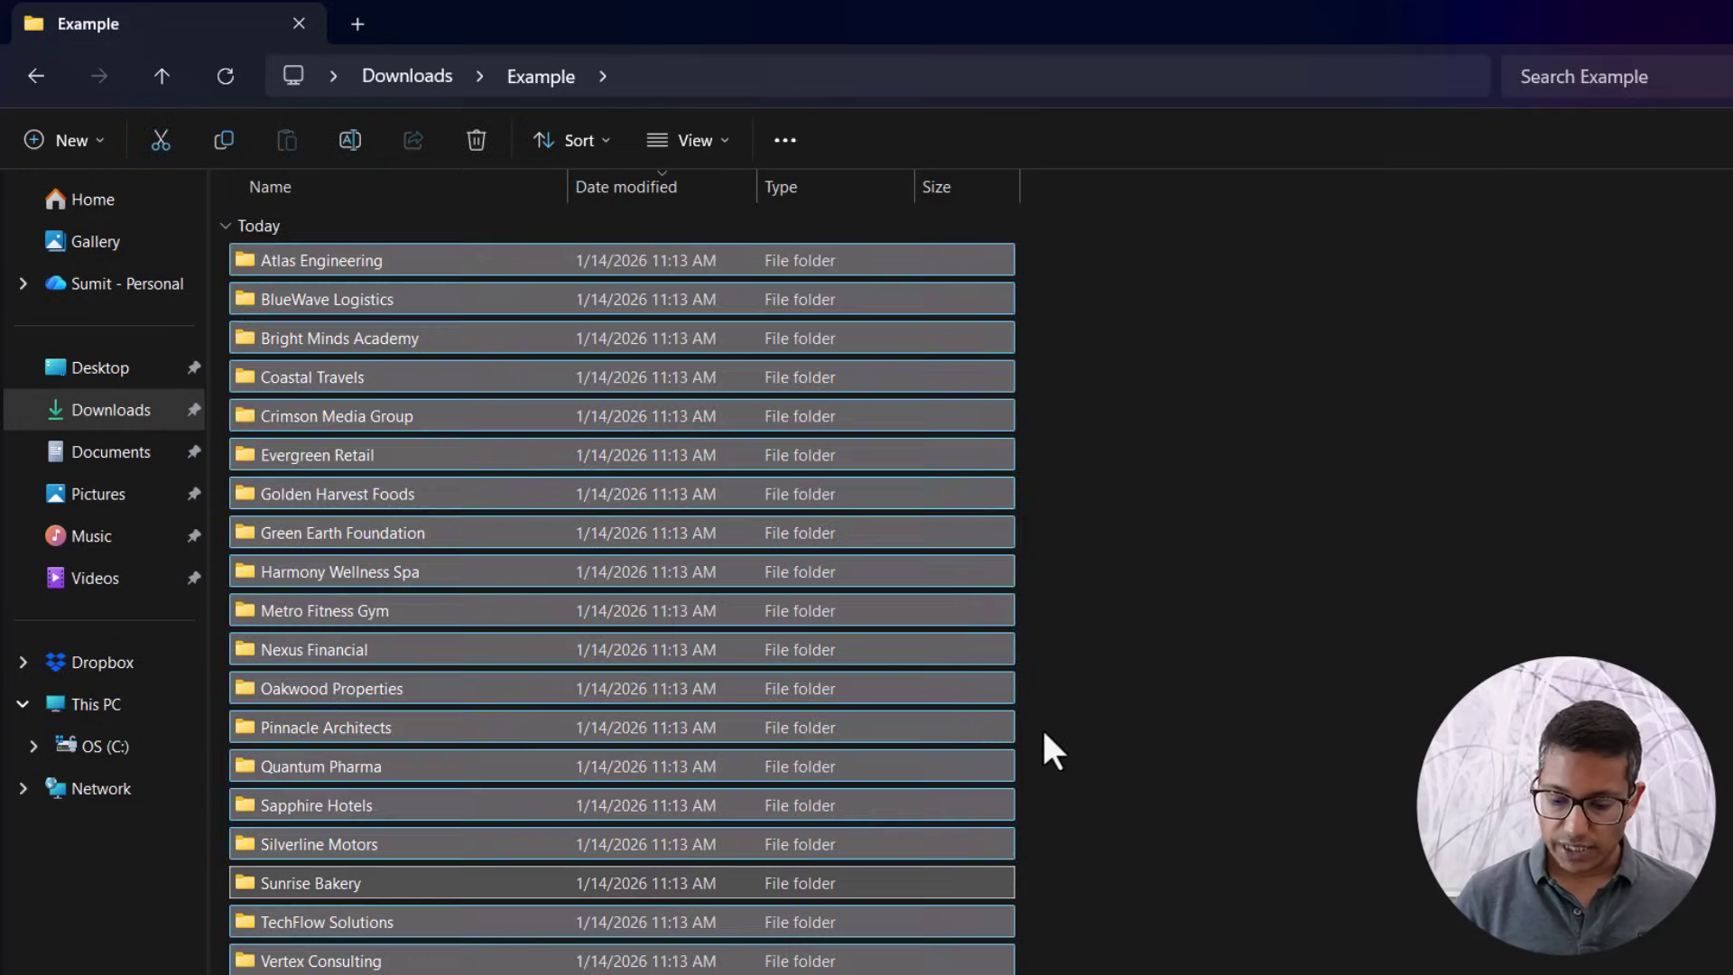
key(Delete)
key(alt+Tab)
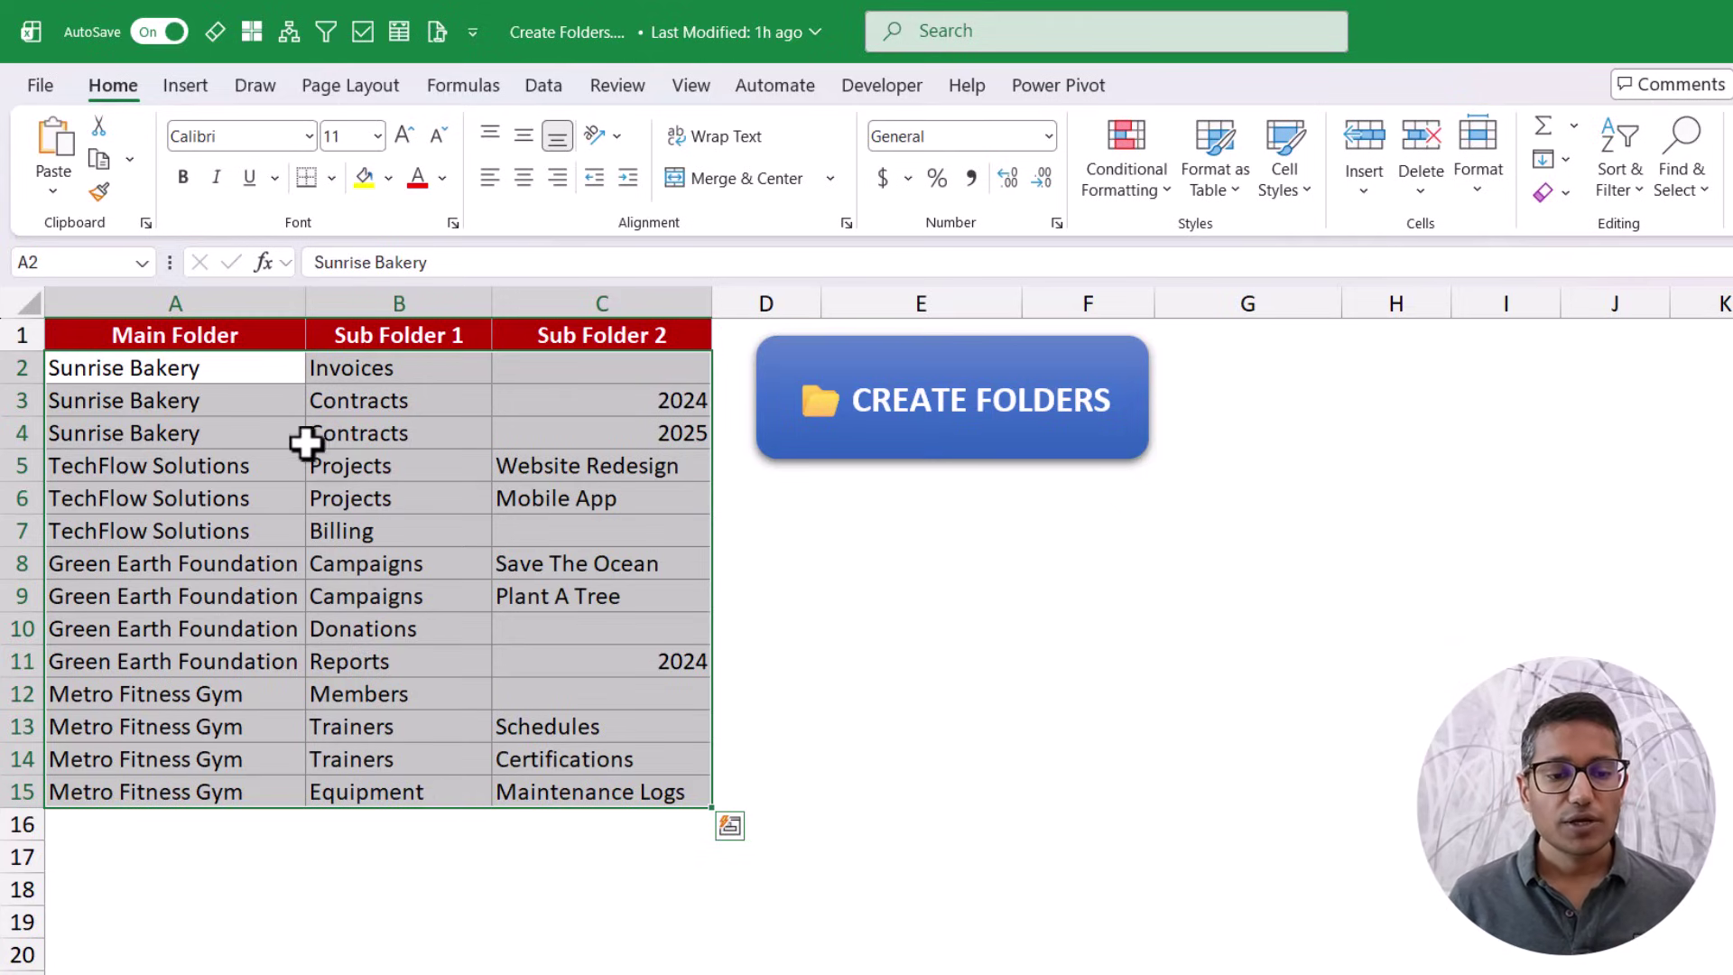
click(270, 371)
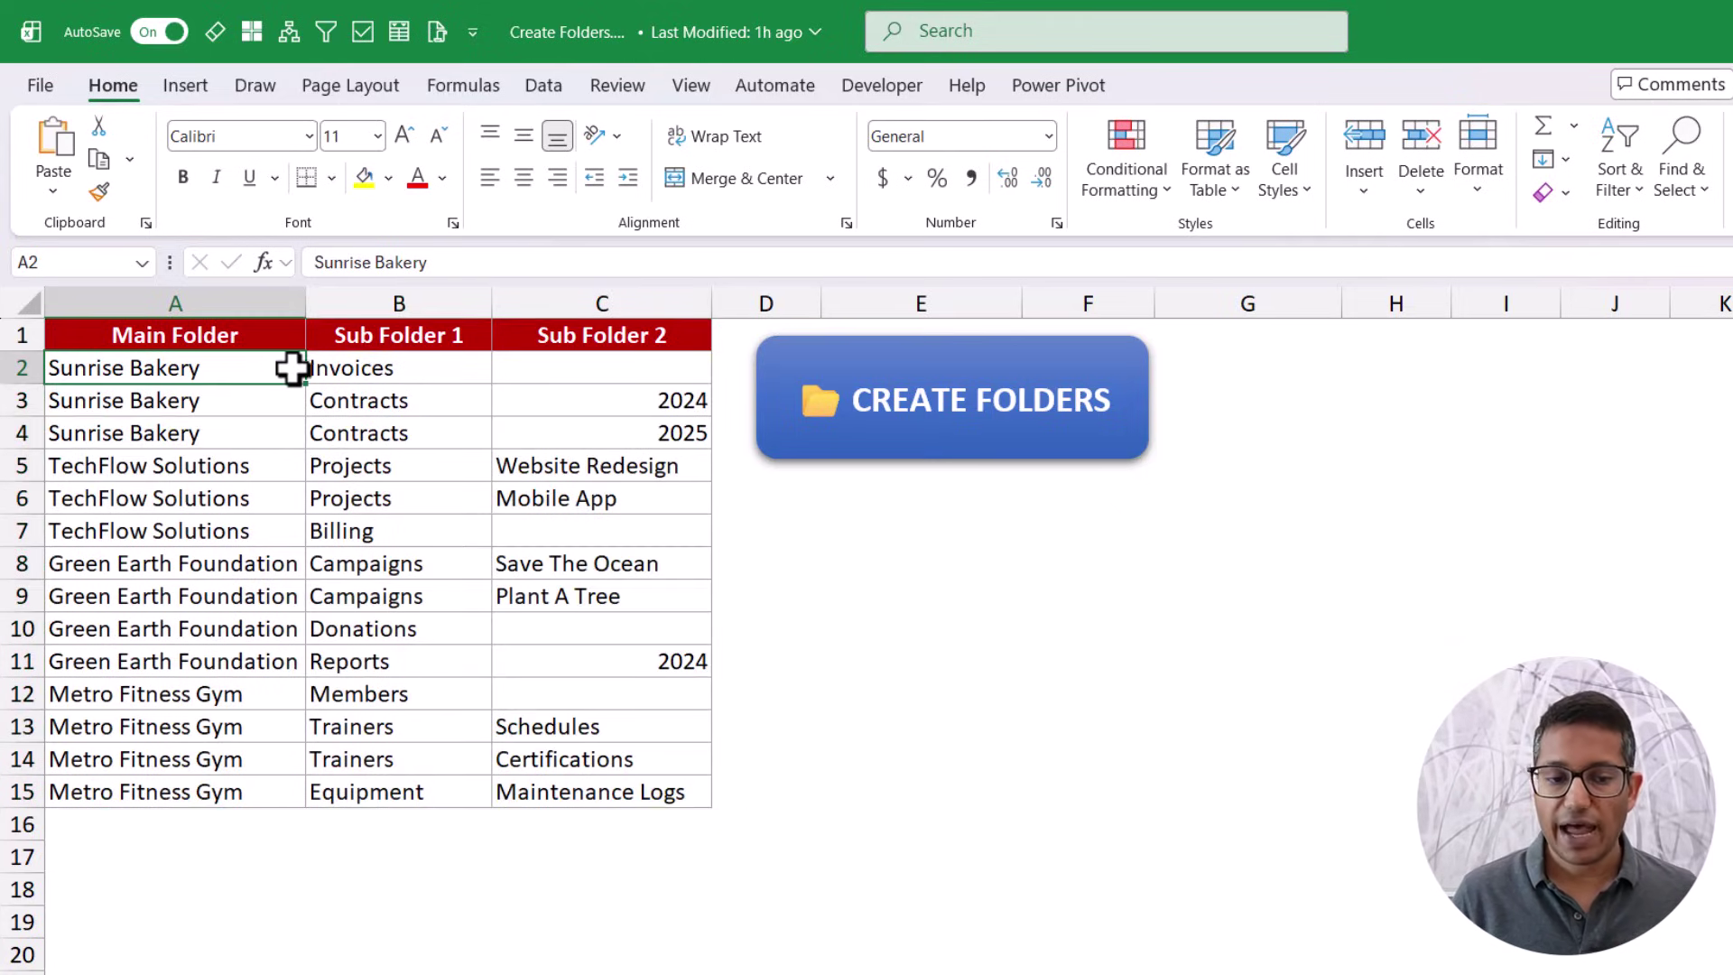
click(349, 368)
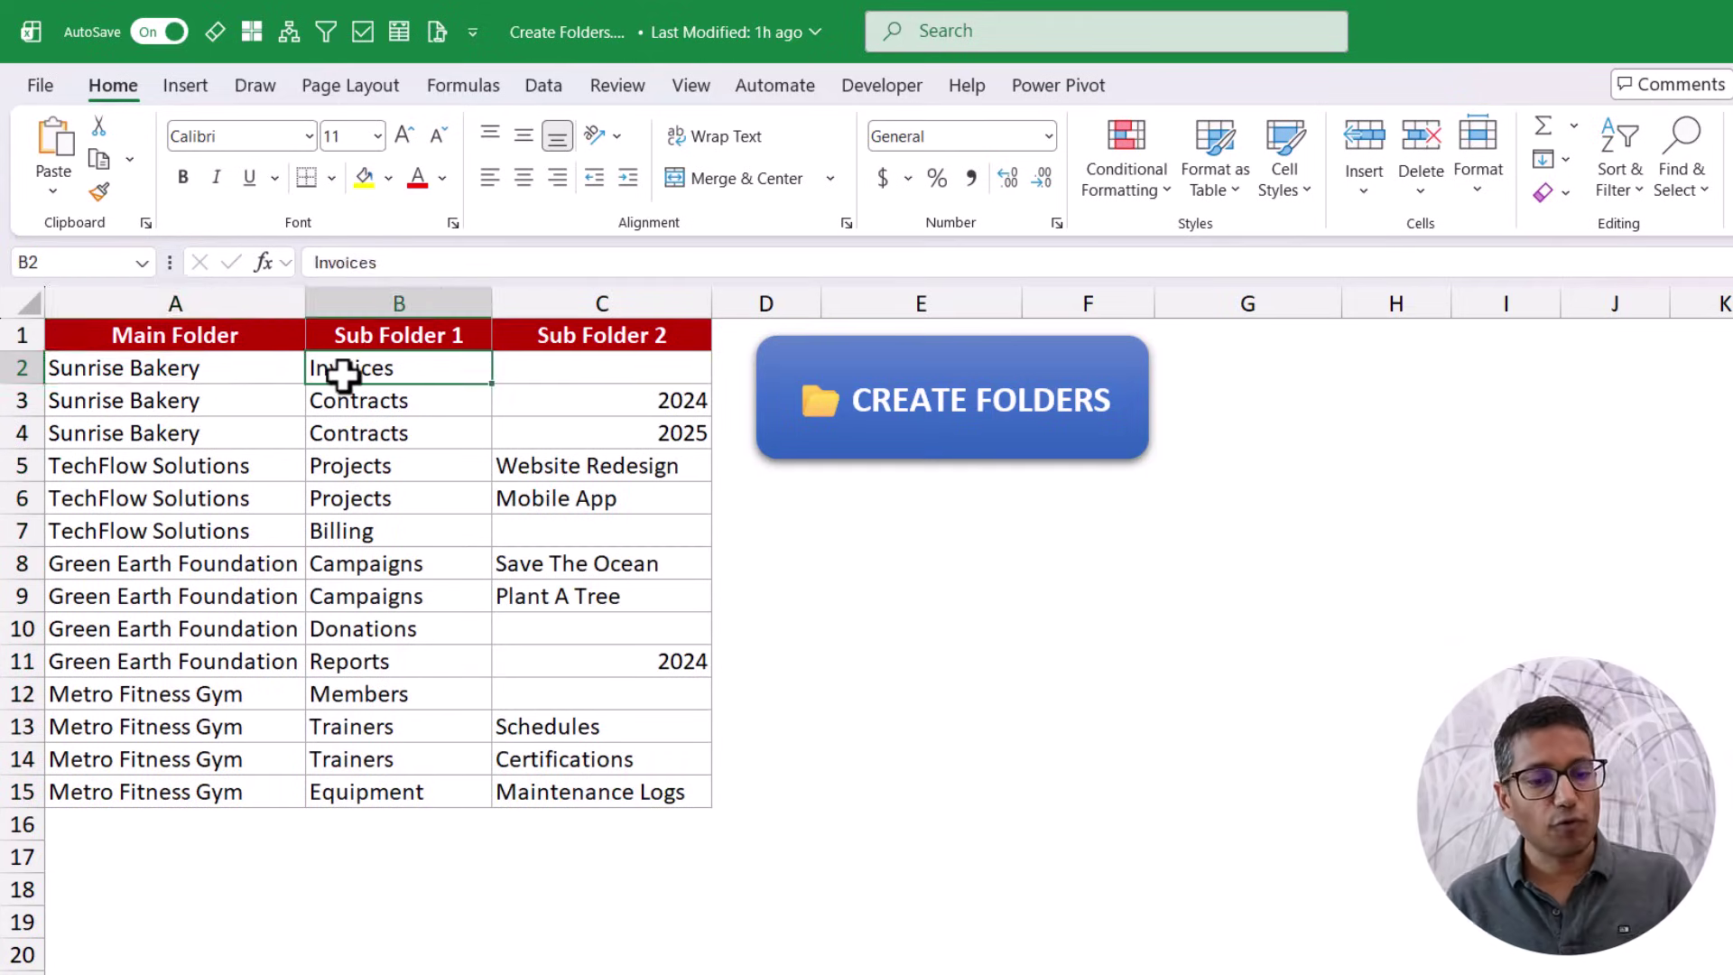
click(255, 368)
drag(343, 368, 533, 370)
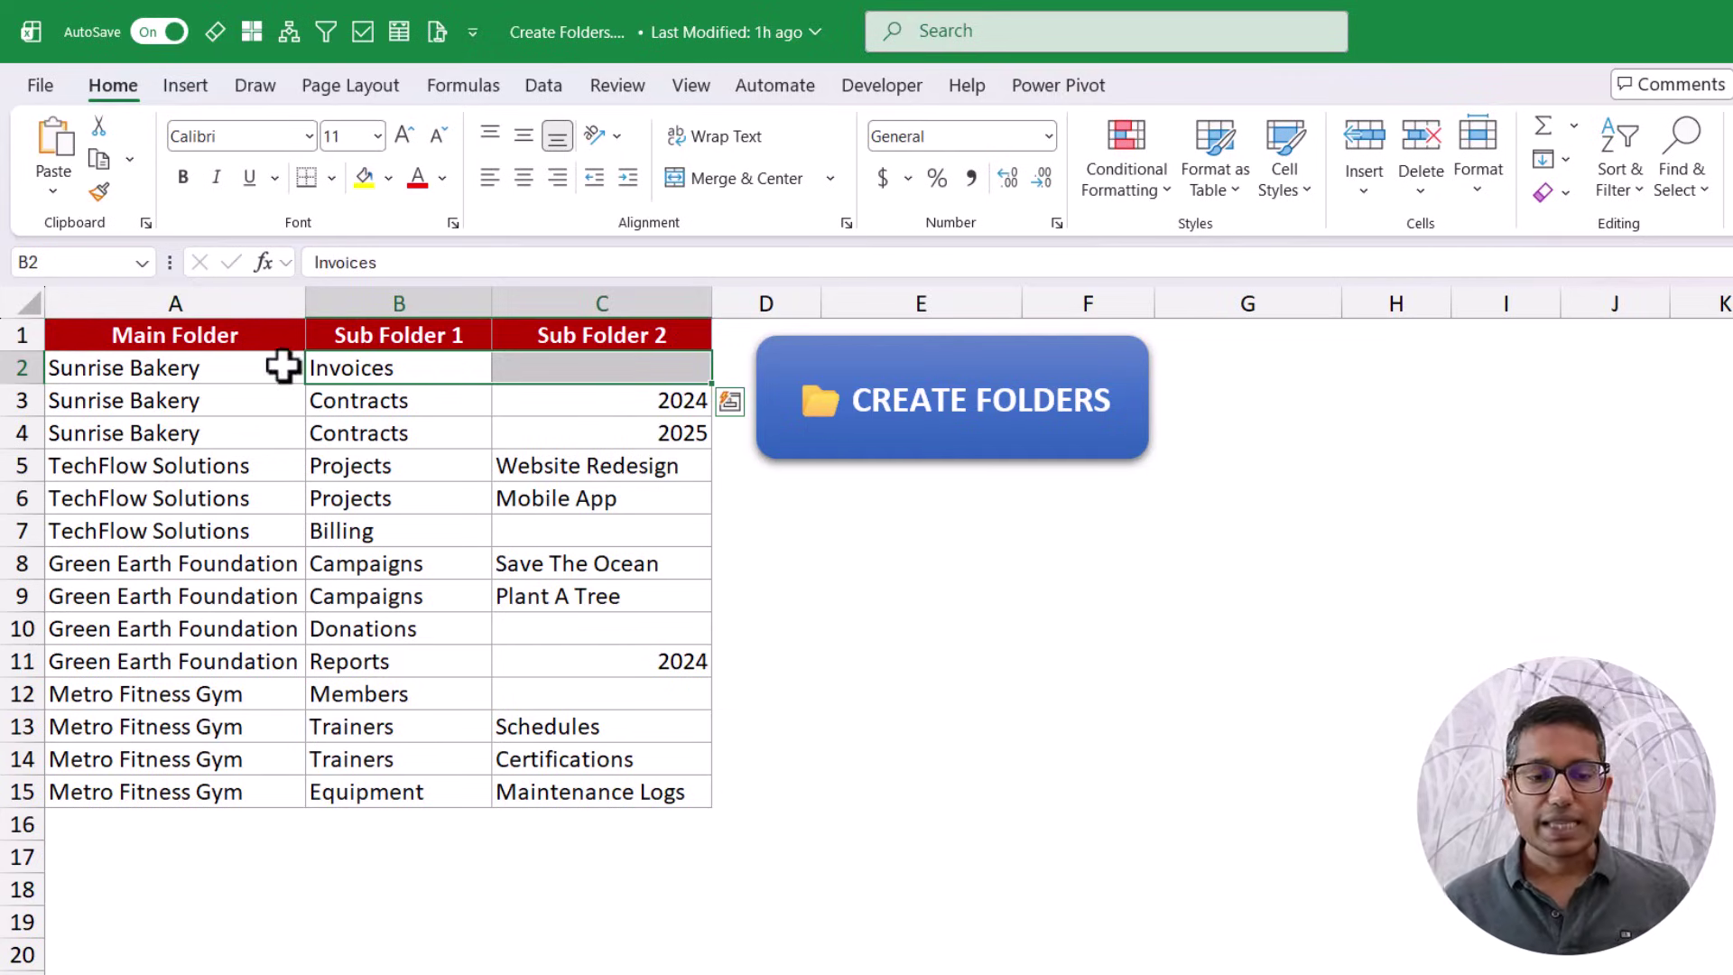
drag(271, 368, 377, 367)
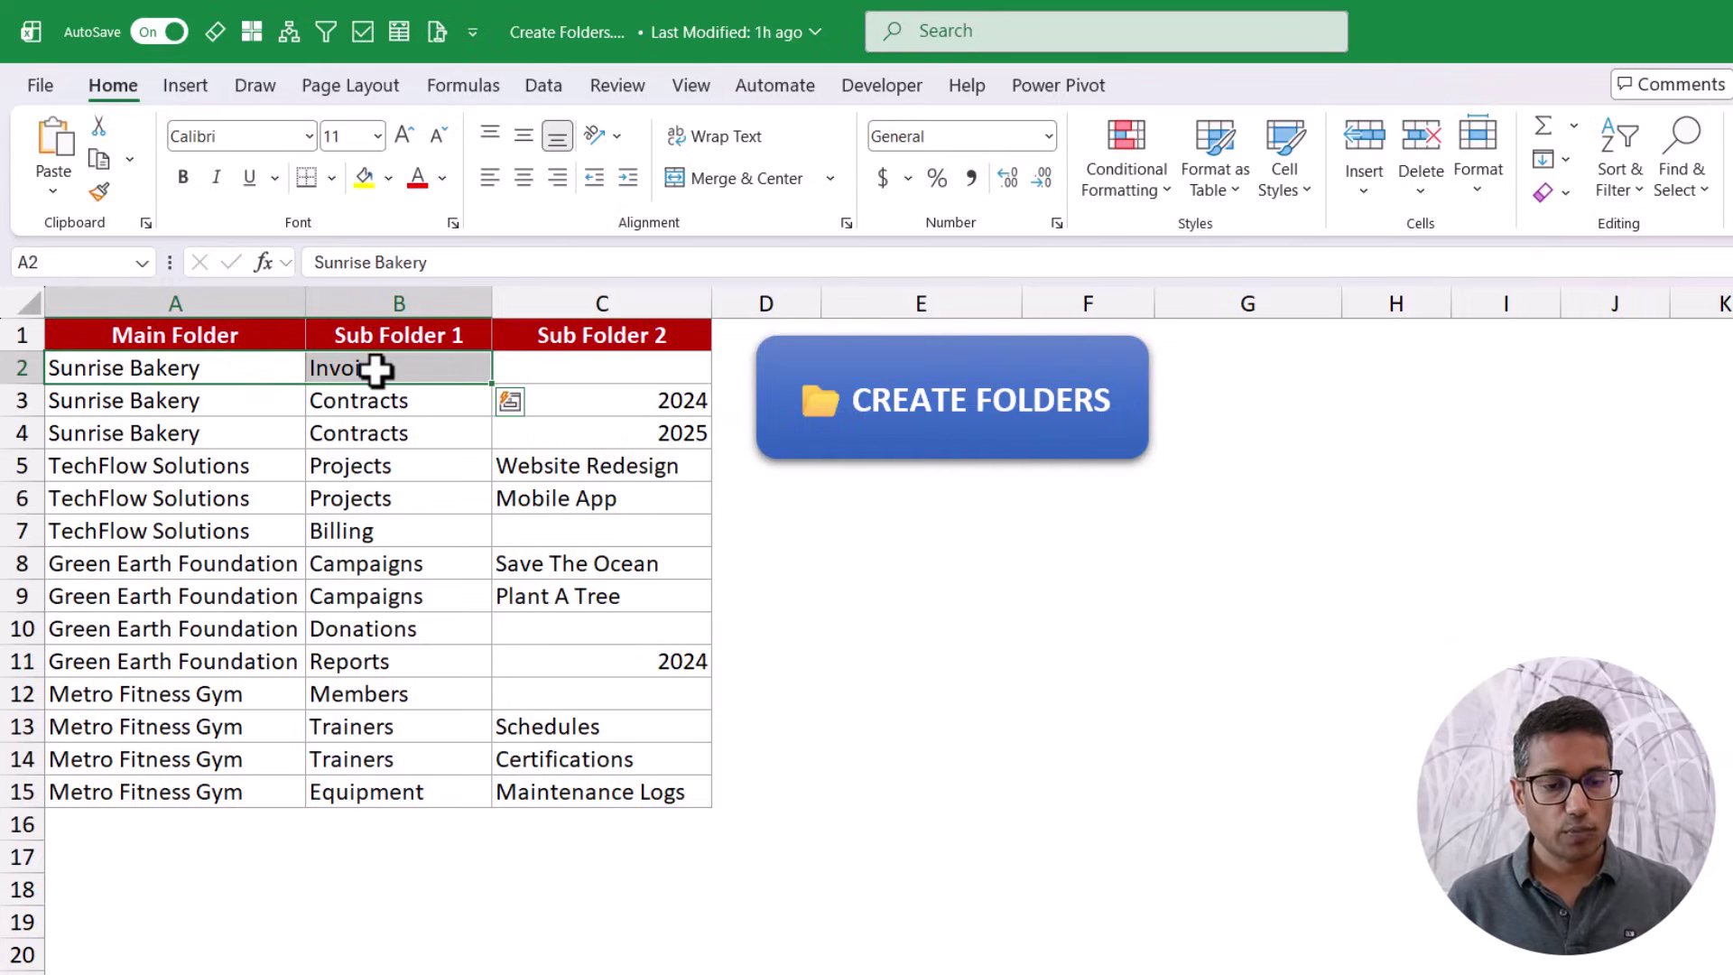
click(412, 370)
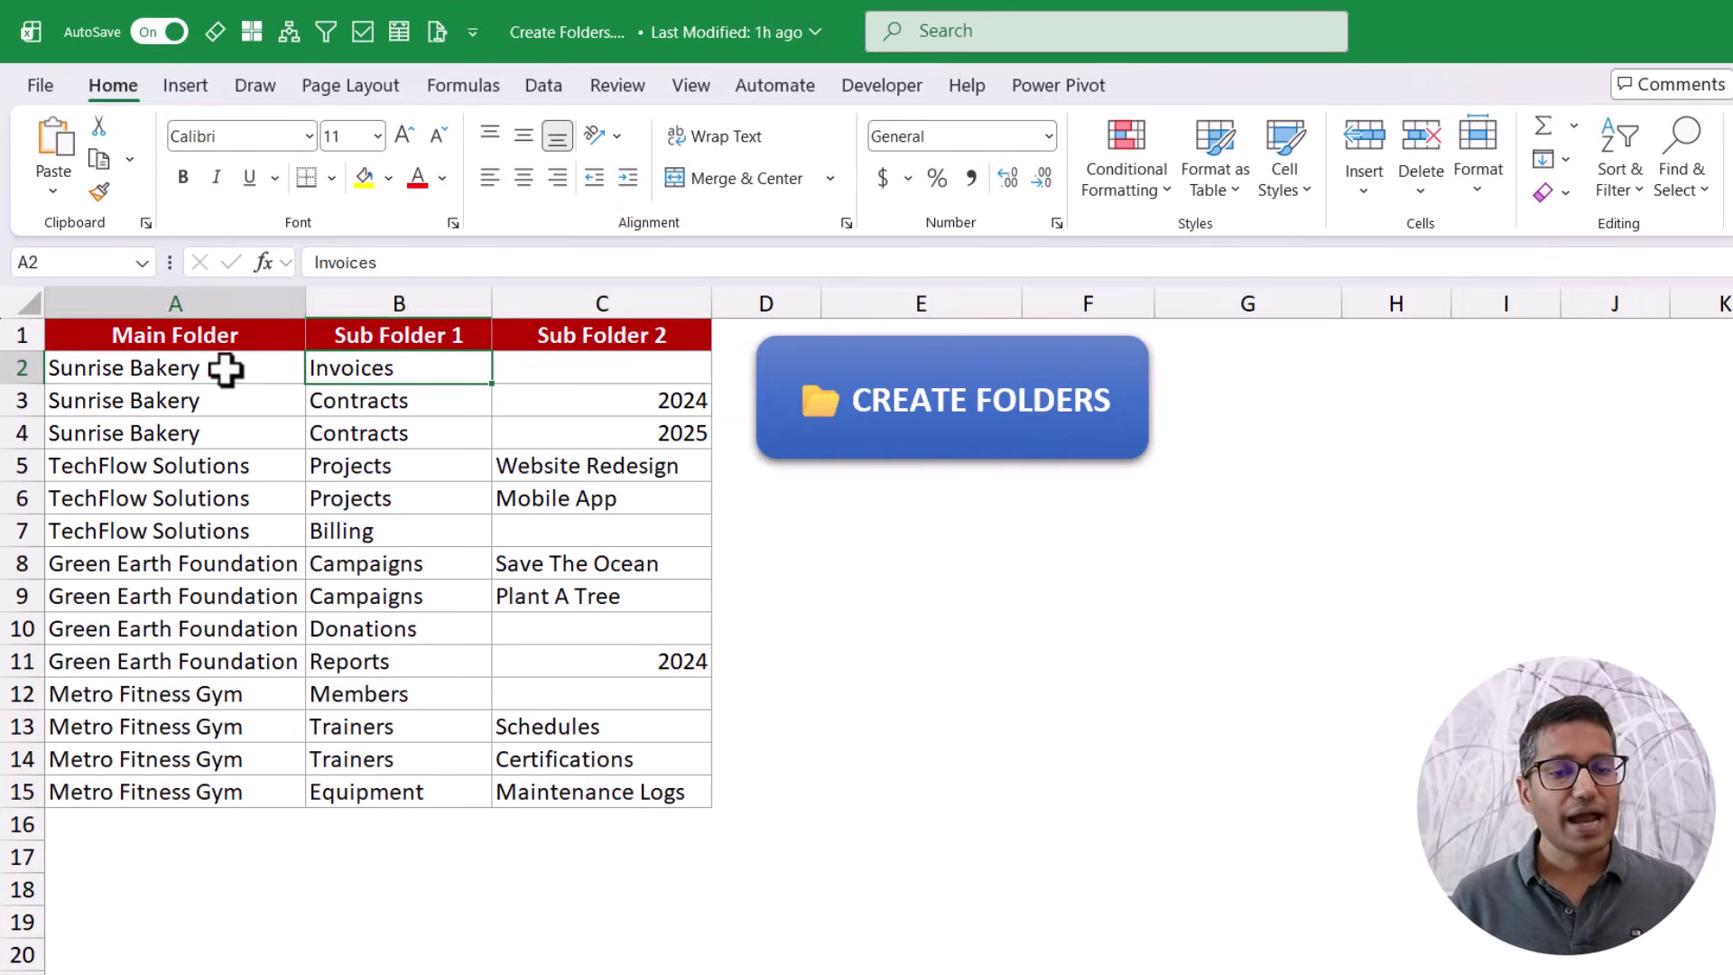
click(233, 369)
click(271, 408)
drag(271, 408, 587, 400)
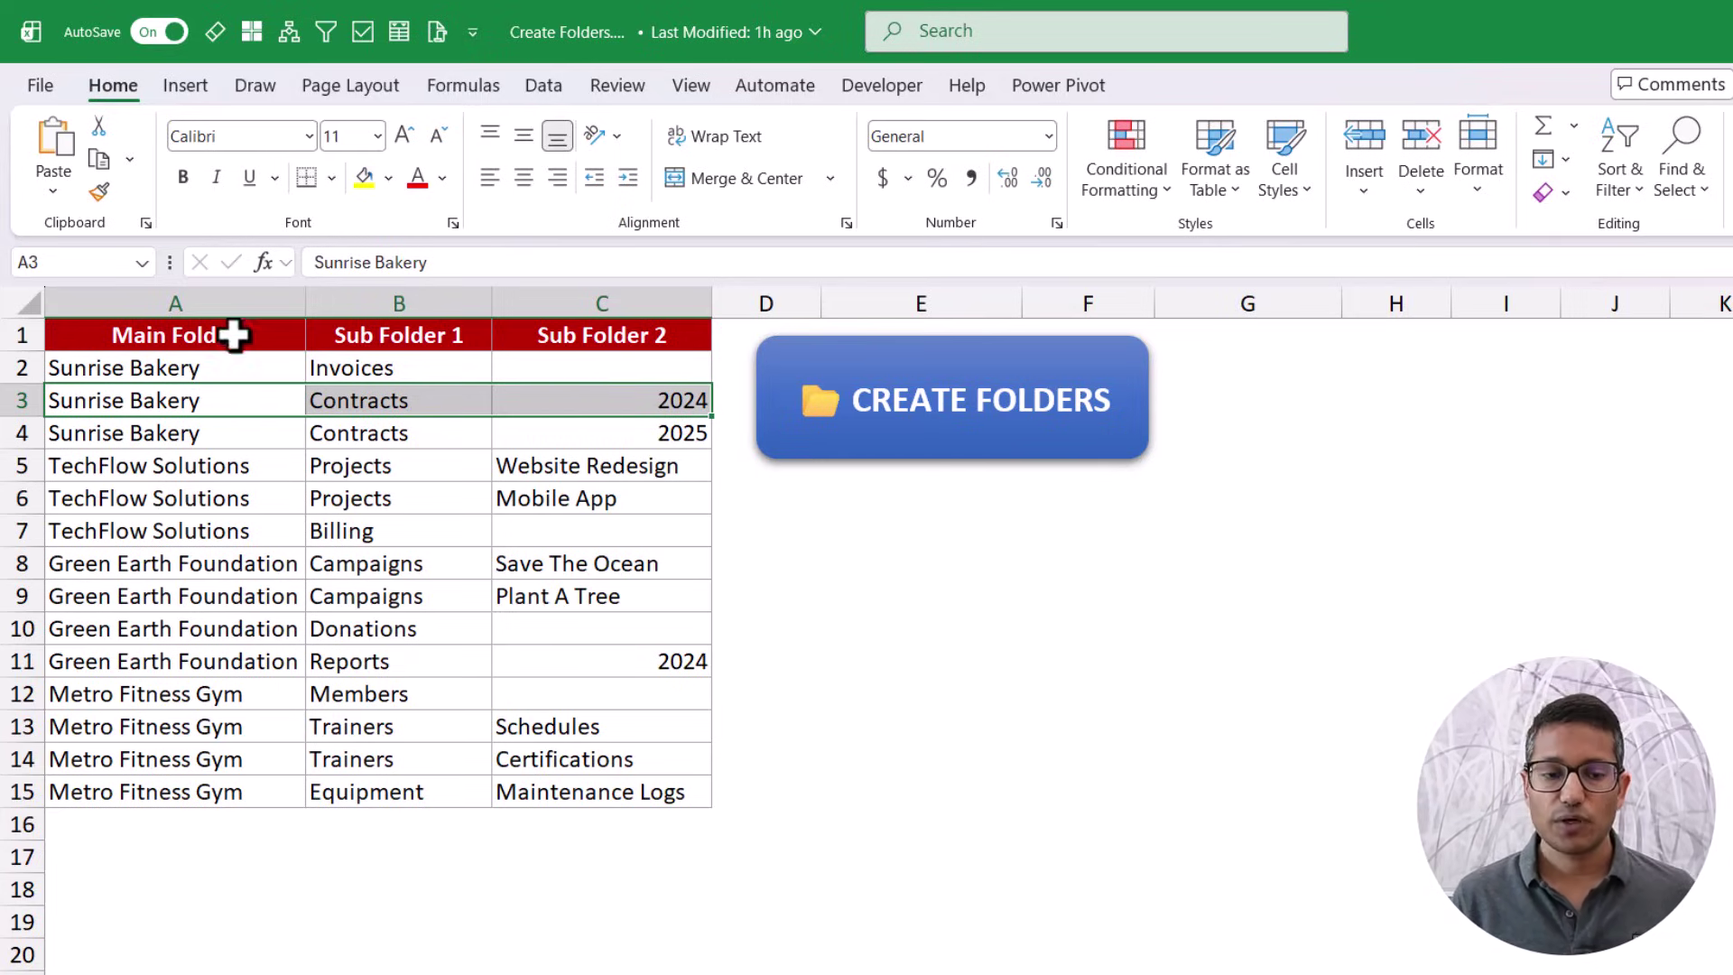
Step: Run the nested-folder macro on range $A$2:$C$15 with Downloads\Example as the destination
ctrl+click(235, 335)
click(234, 334)
click(894, 414)
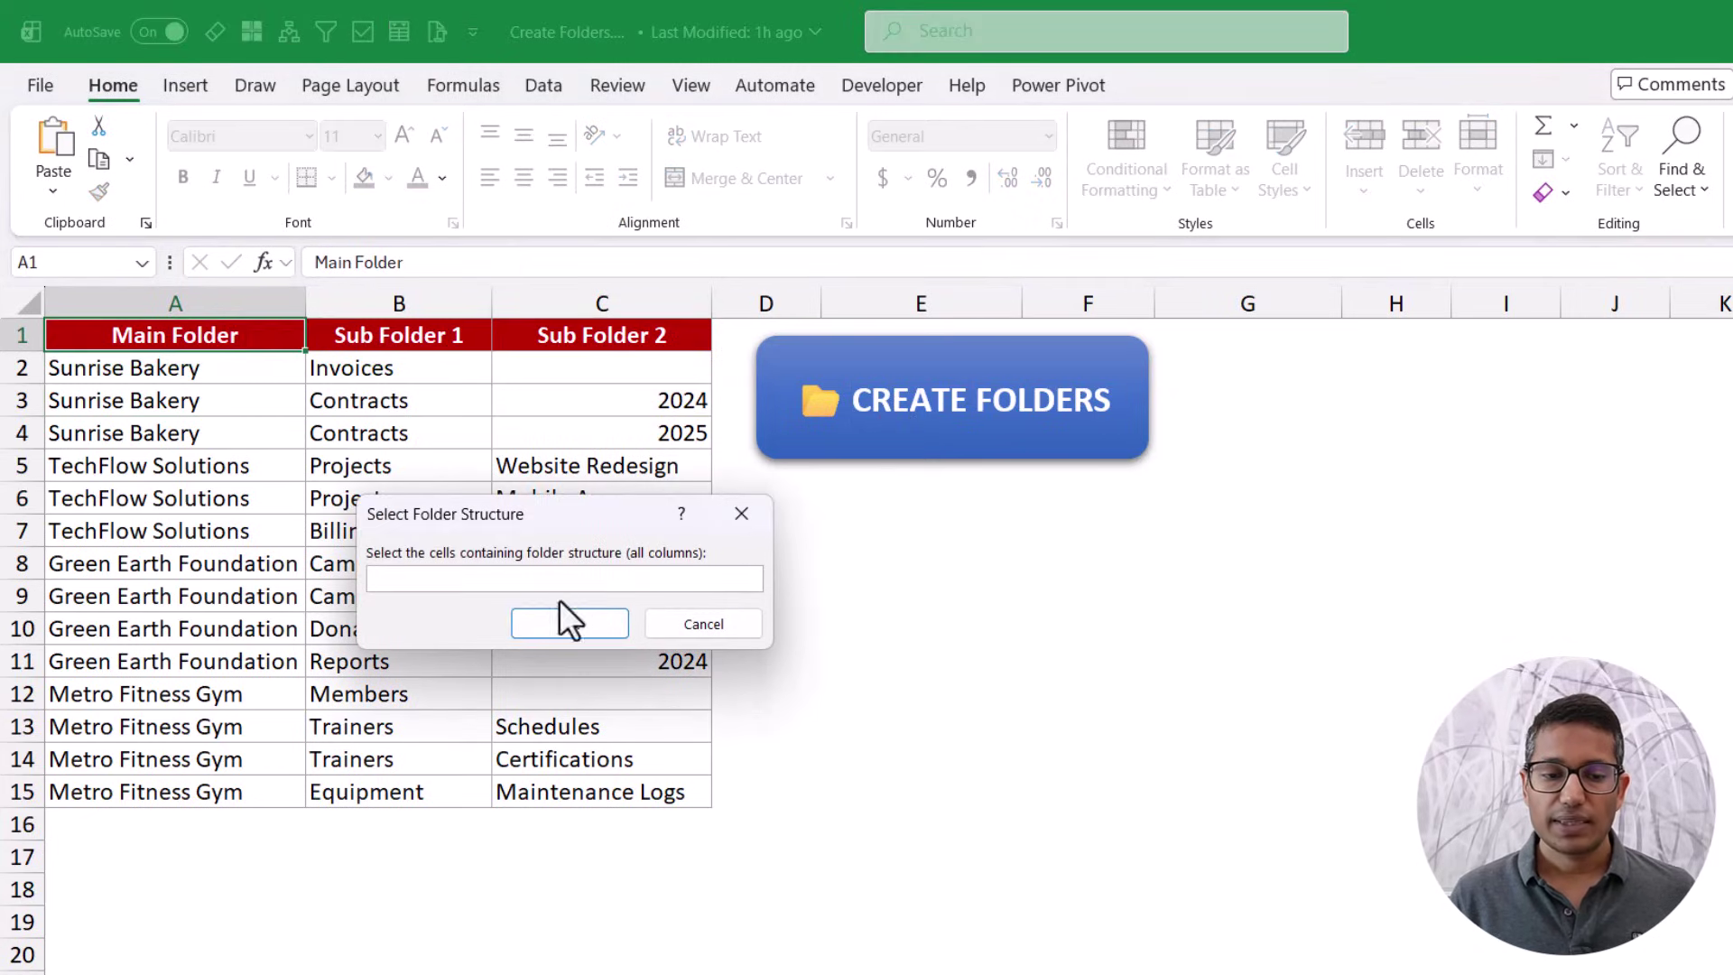
drag(257, 367, 613, 784)
click(573, 624)
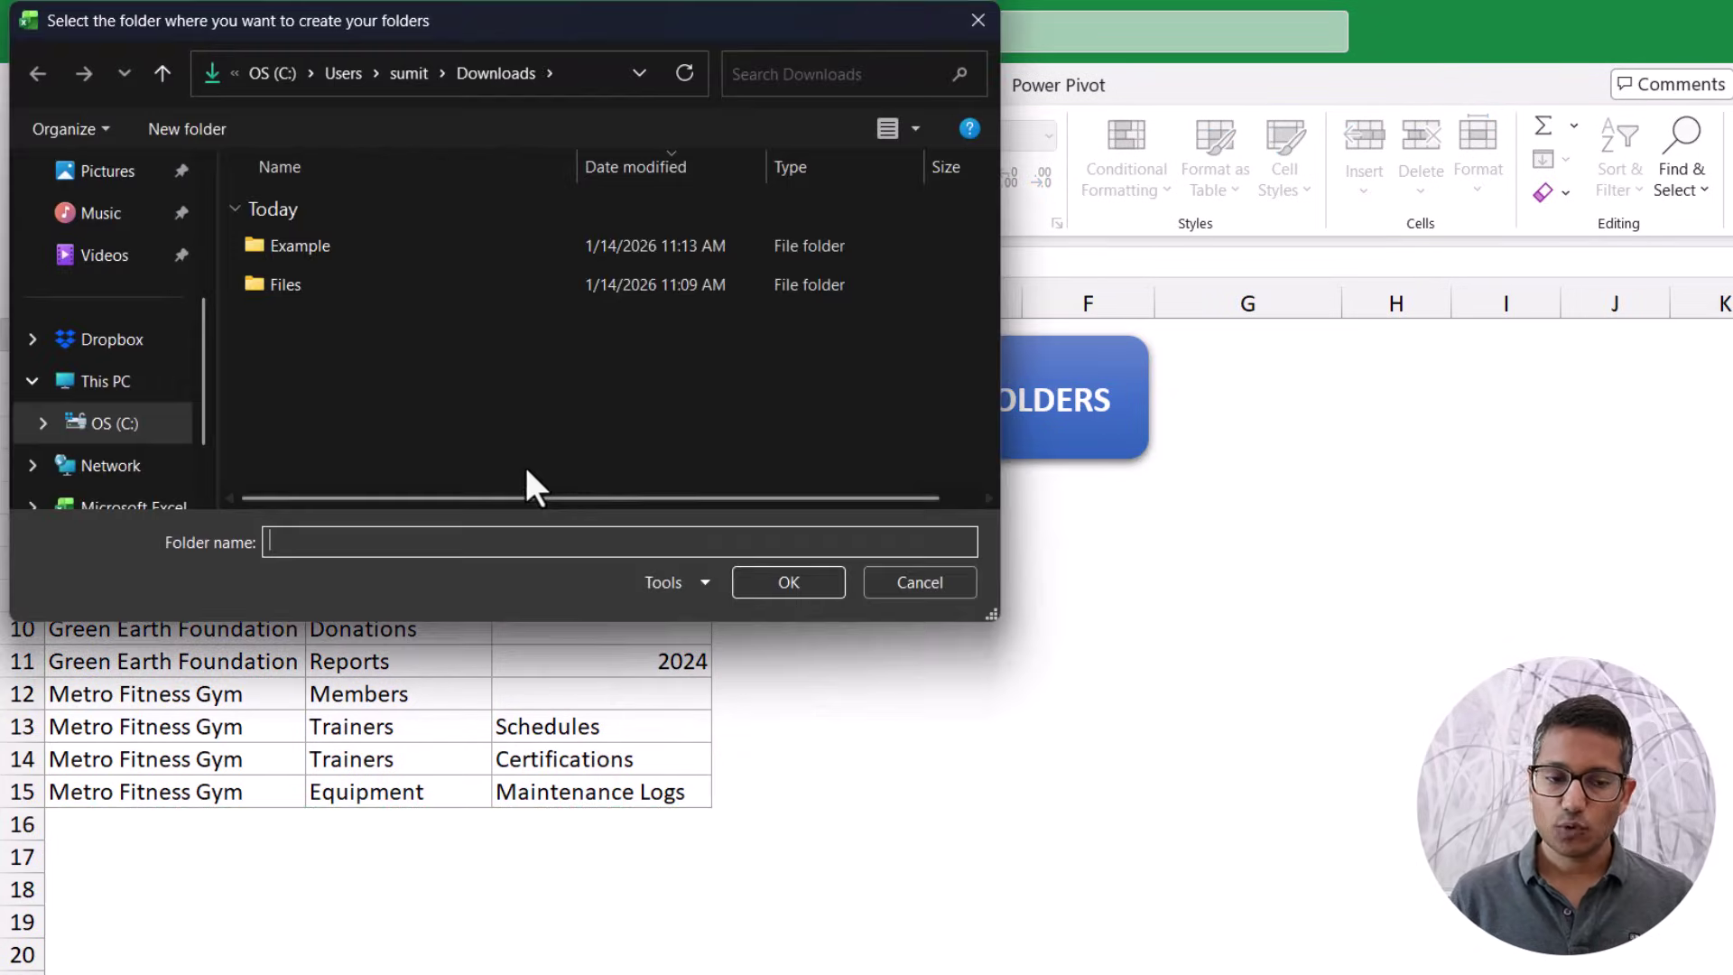
click(348, 246)
click(795, 582)
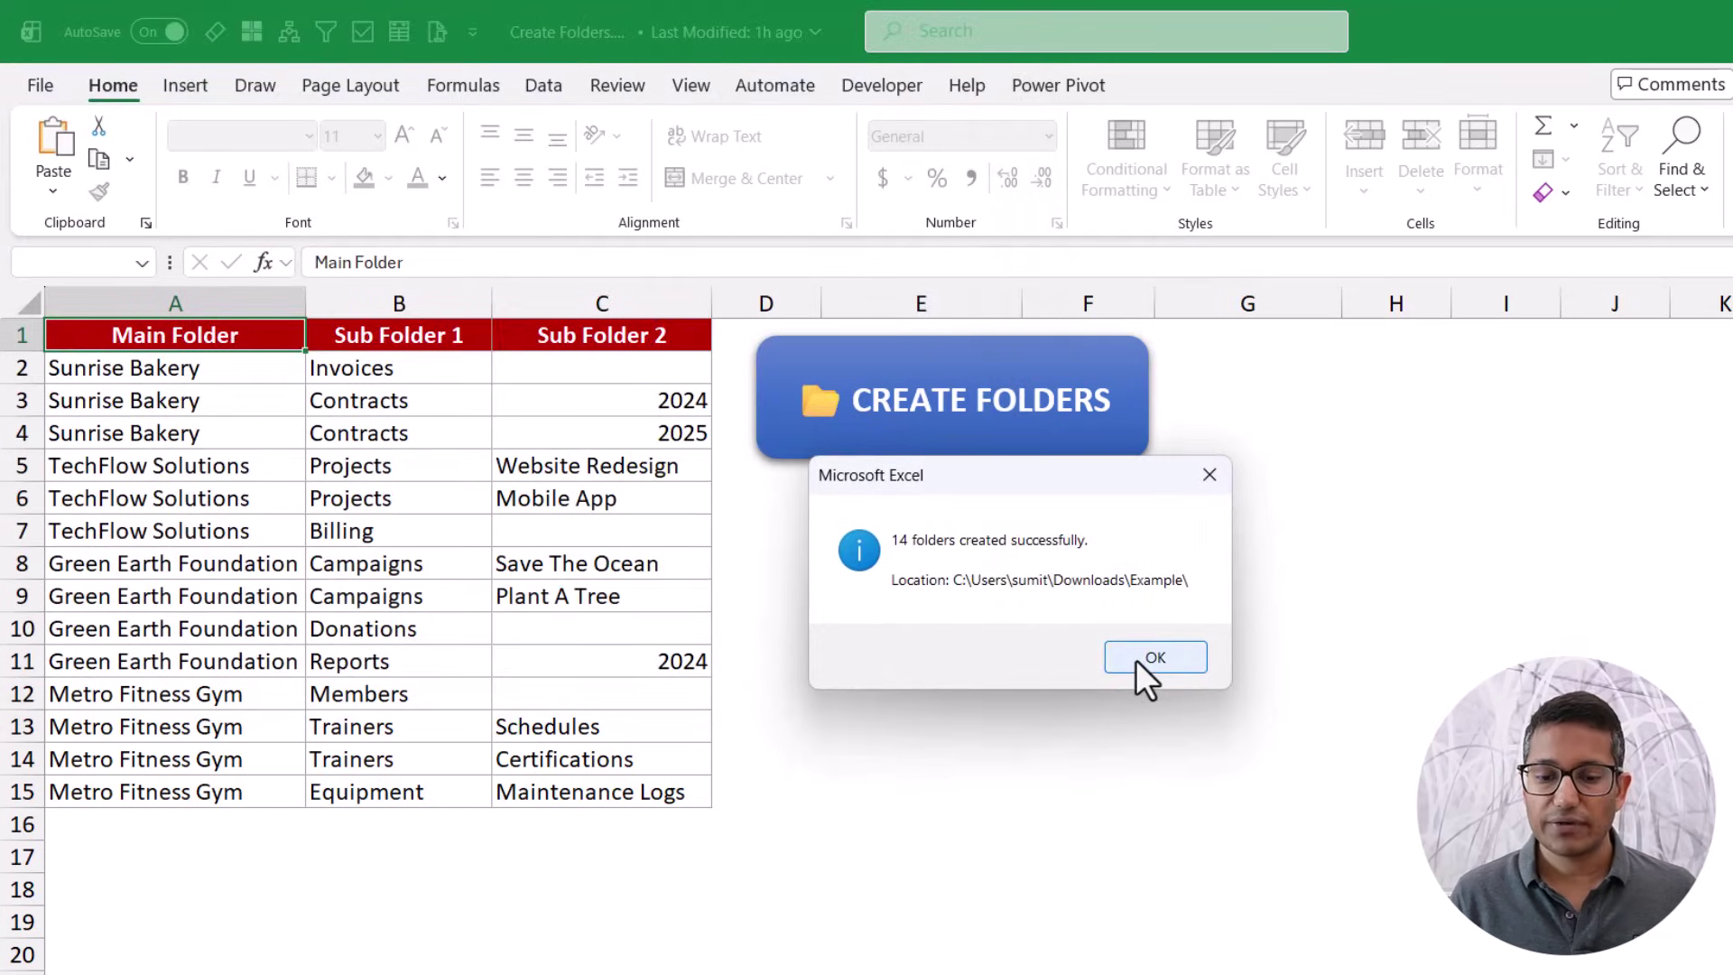
Step: Dismiss the 14-folders message and open Sunrise Bakery's Invoices folder to confirm it is empty
click(1135, 659)
click(1069, 958)
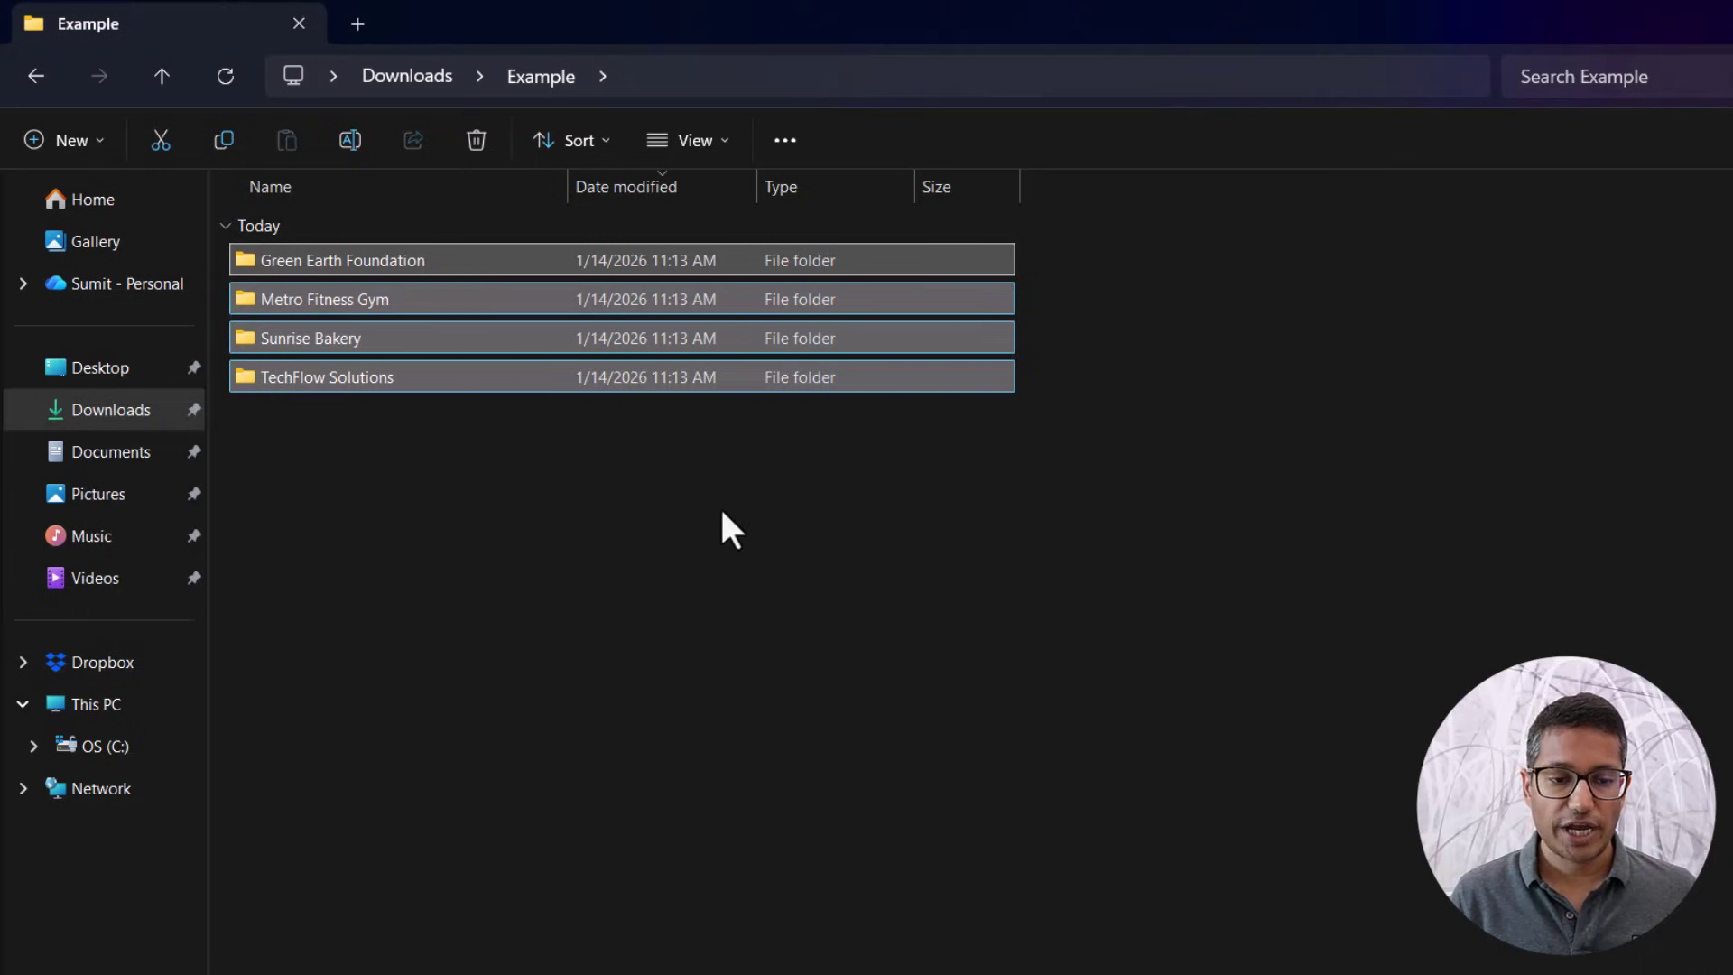
click(719, 511)
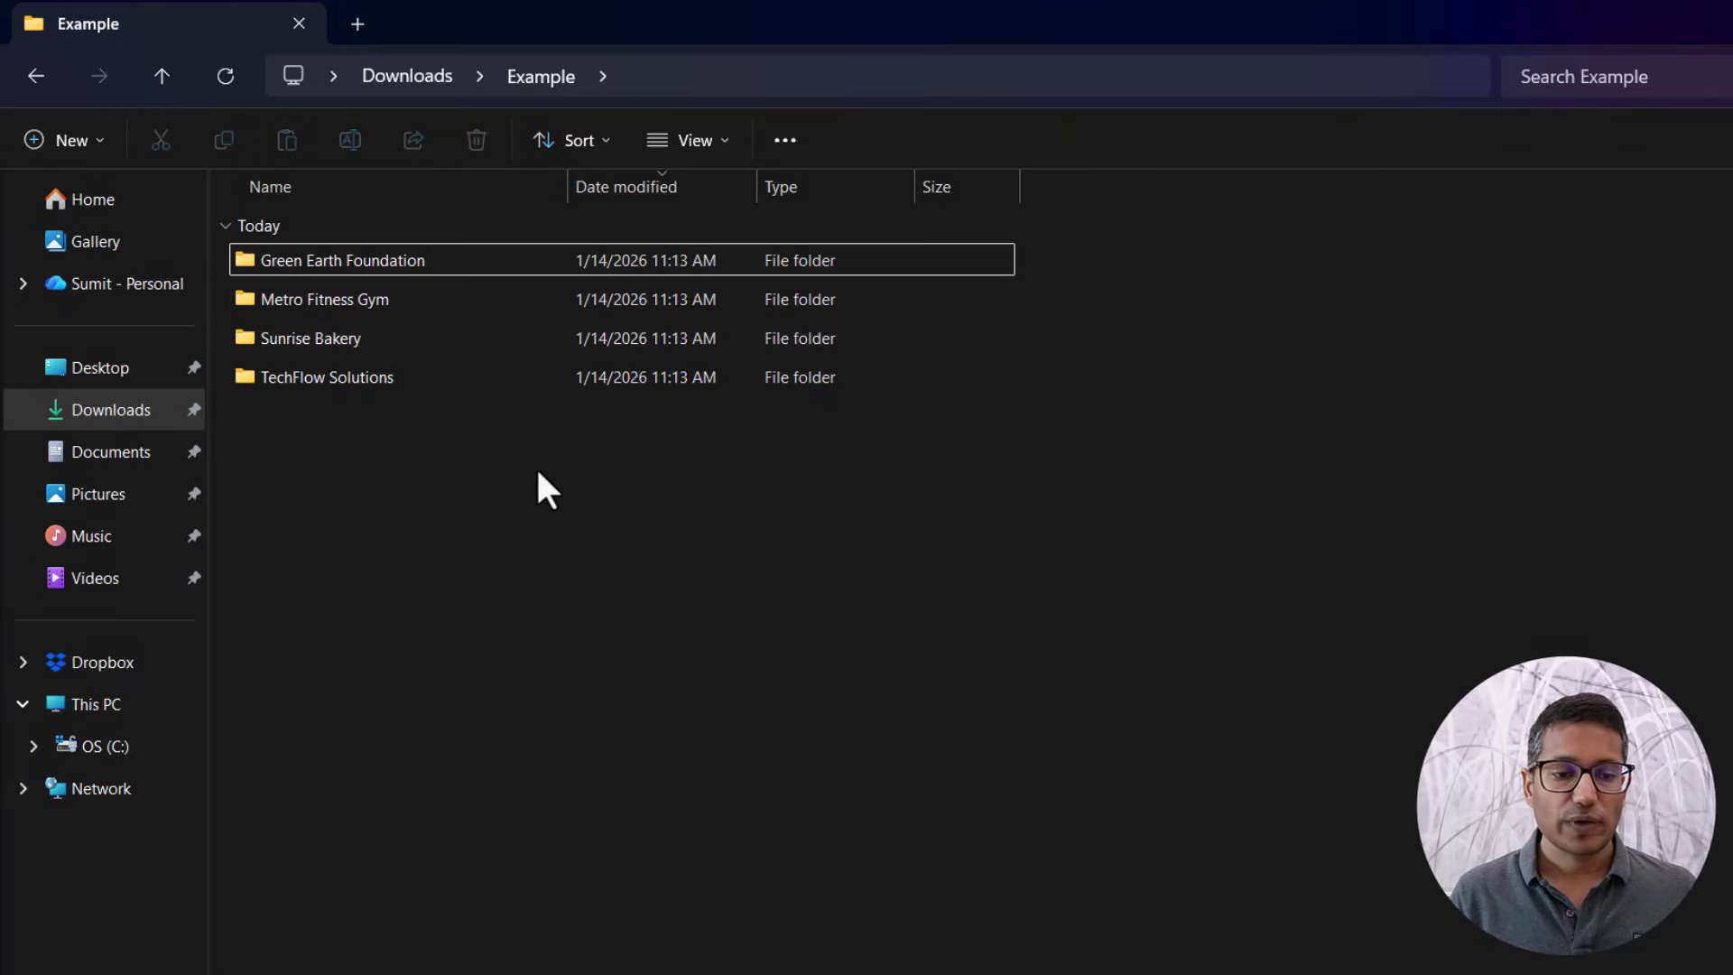
double_click(431, 344)
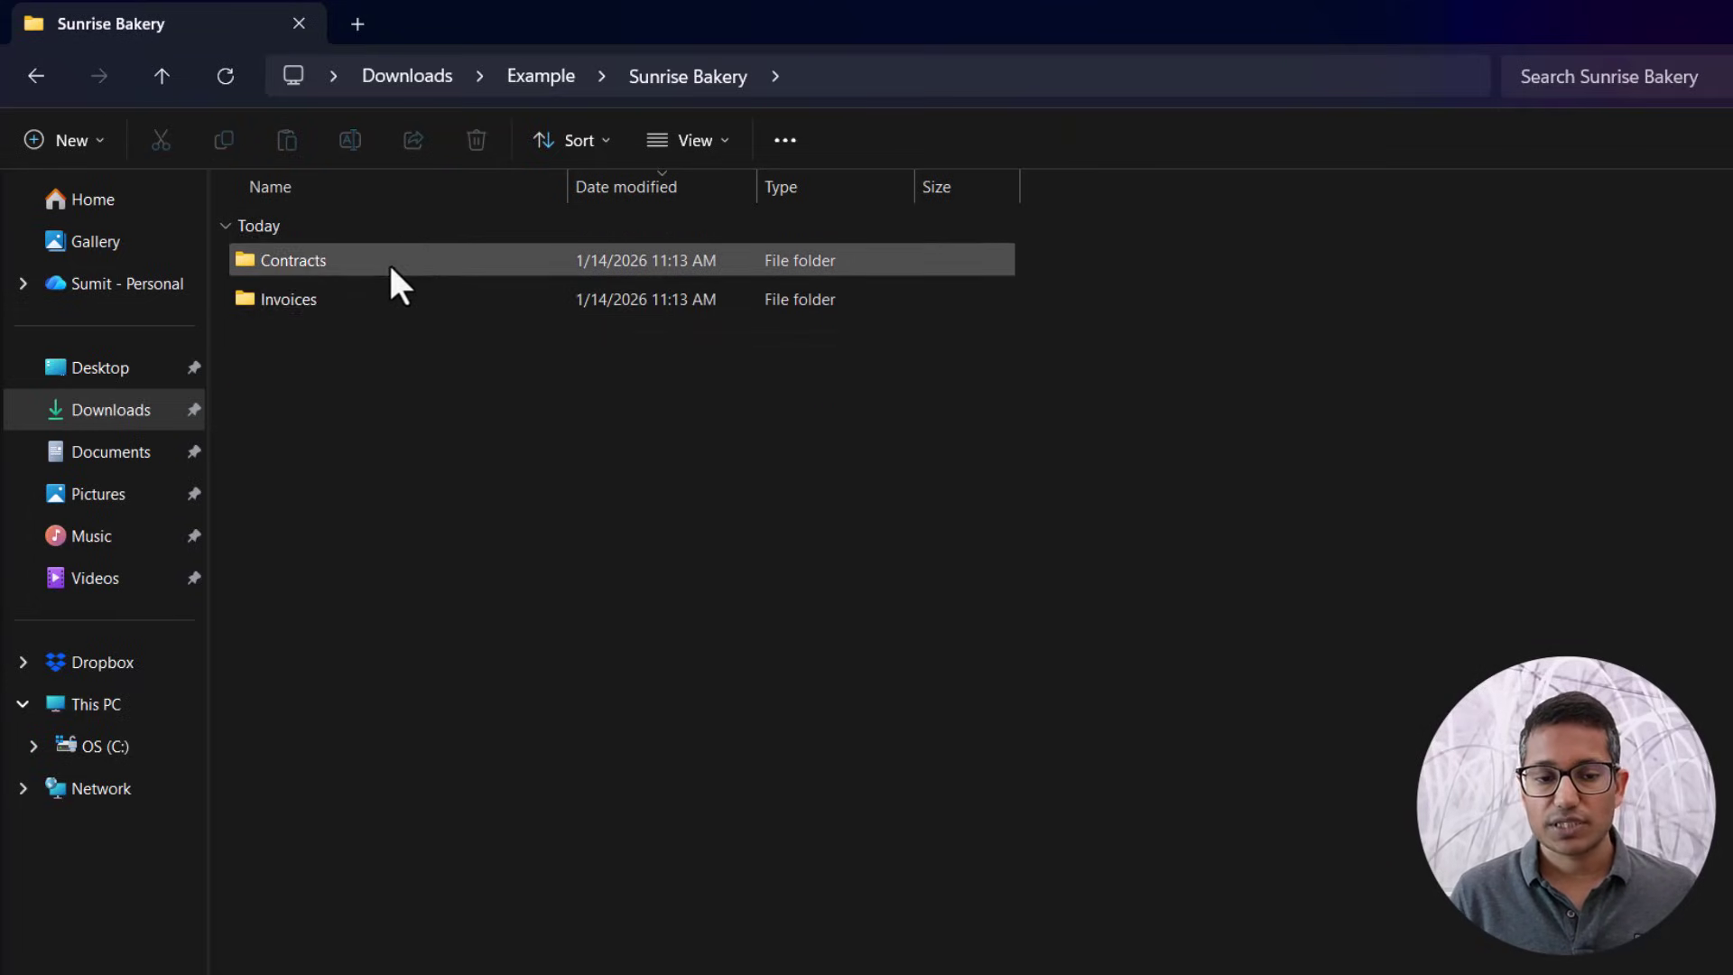
double_click(379, 298)
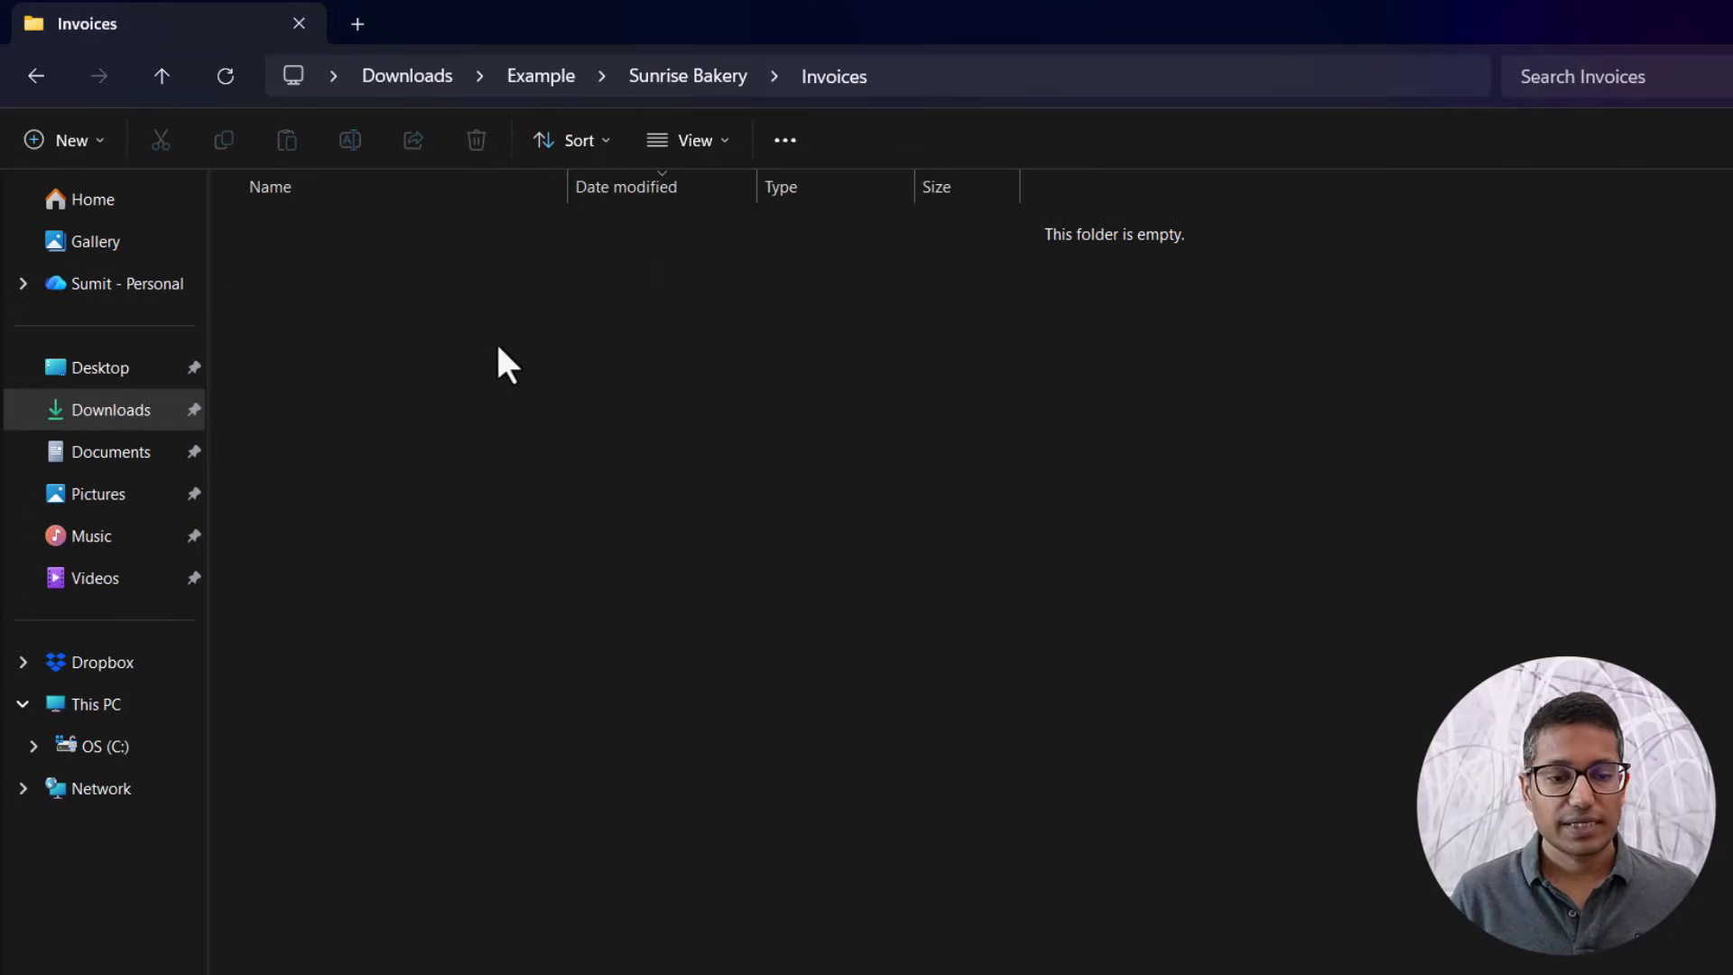
key(alt+Left)
Step: Highlight row A2:C2 in Excel, then open Contracts to confirm it holds 2024 and 2025
key(alt+Tab)
drag(255, 368, 504, 375)
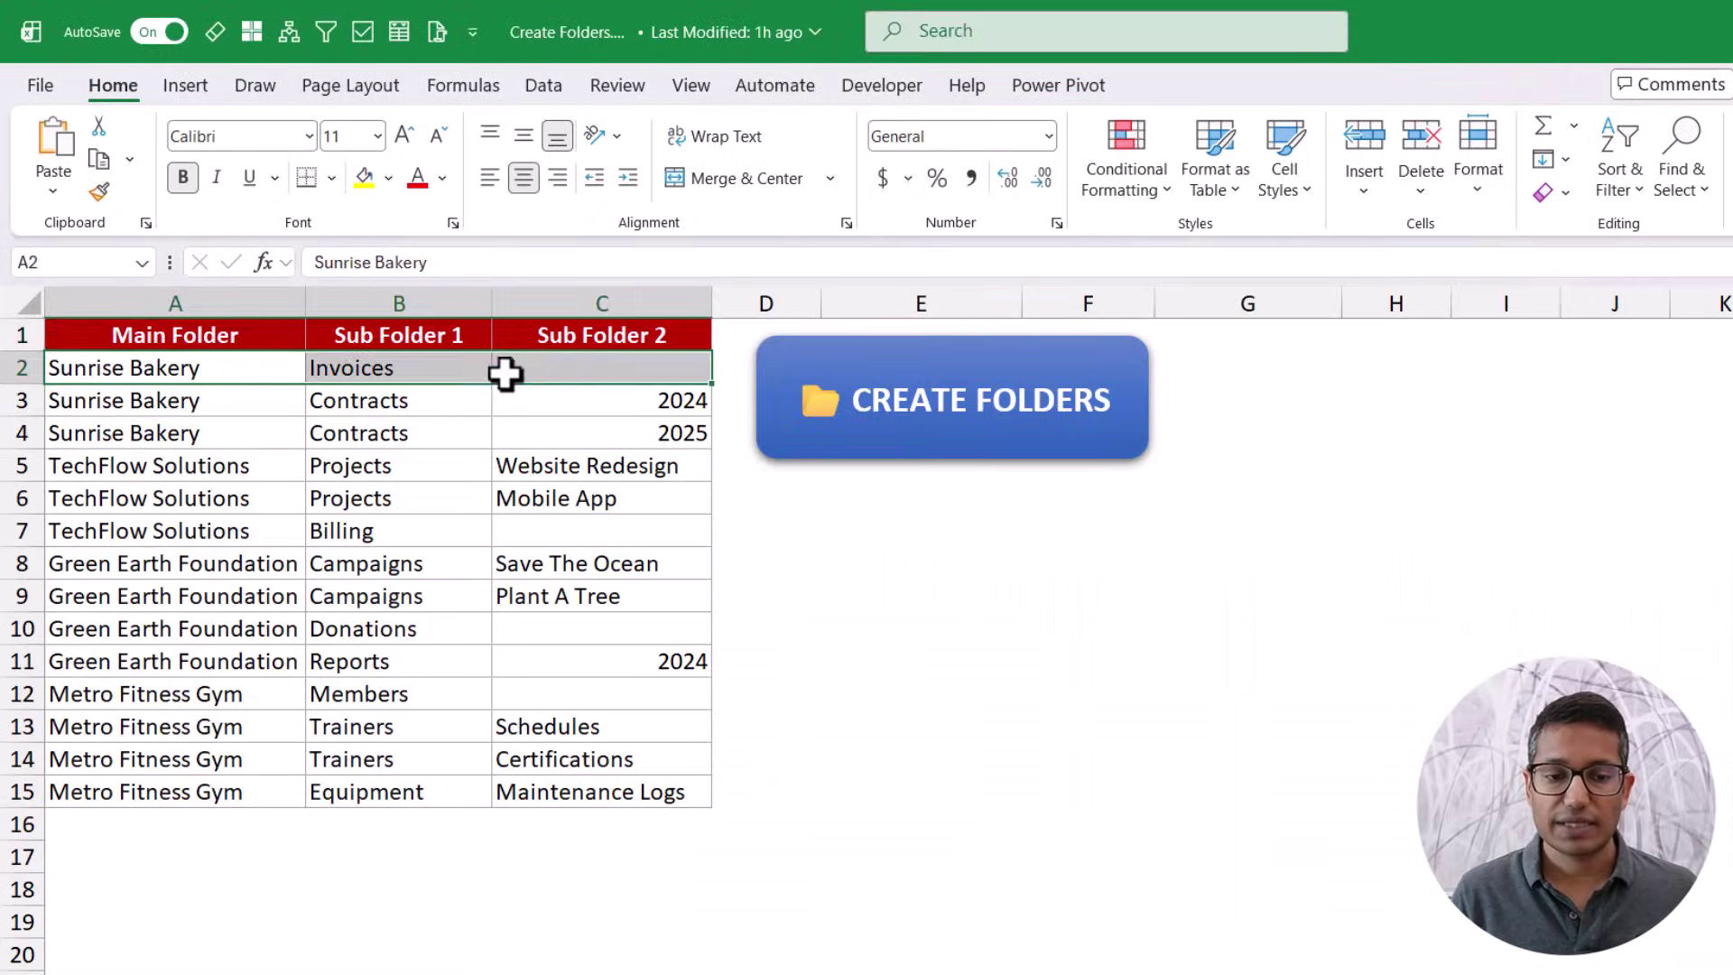
key(alt+Tab)
click(370, 258)
double_click(370, 258)
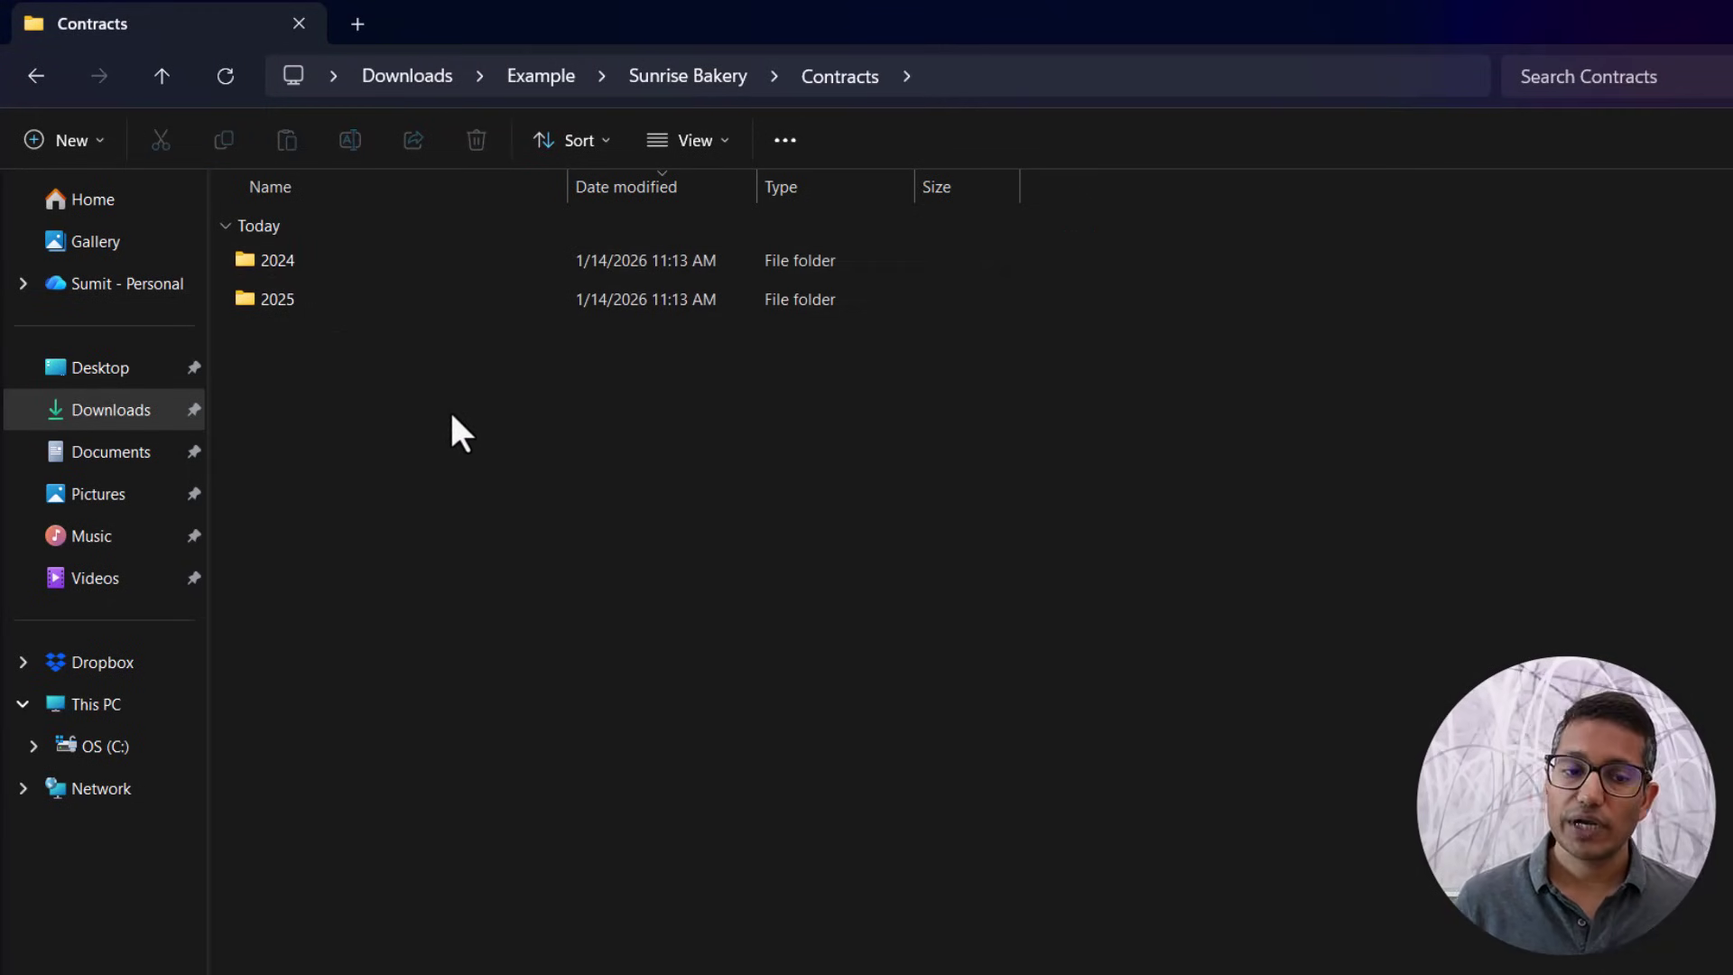
key(alt+Tab)
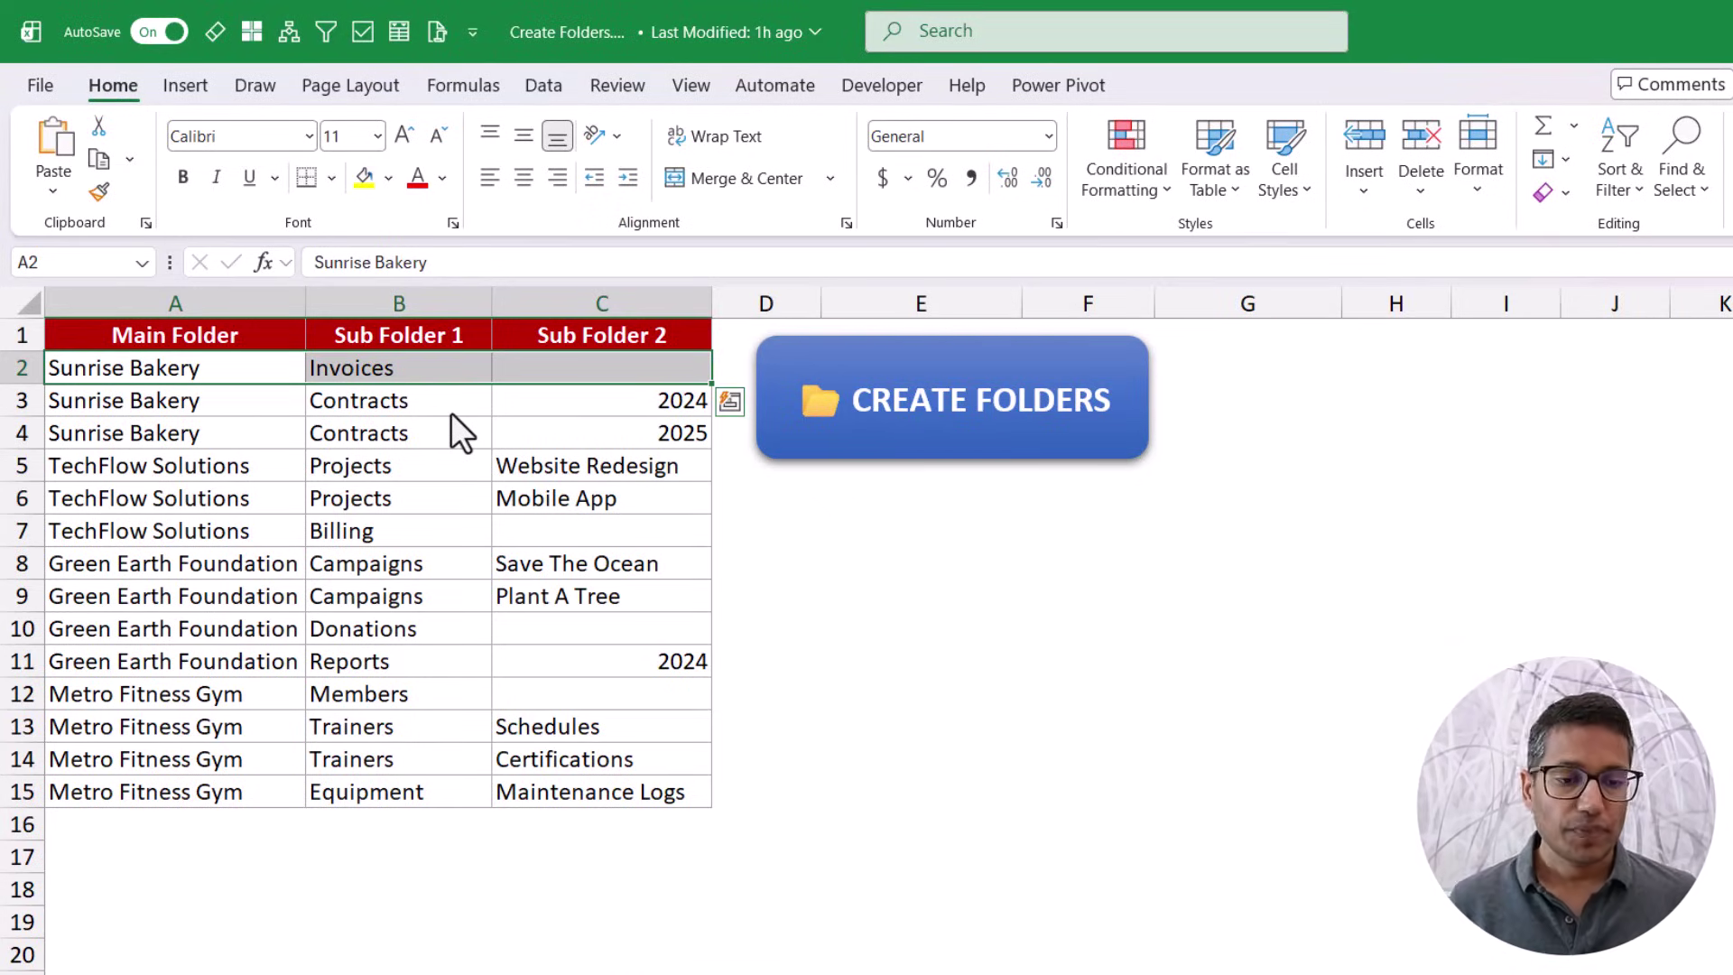
click(251, 333)
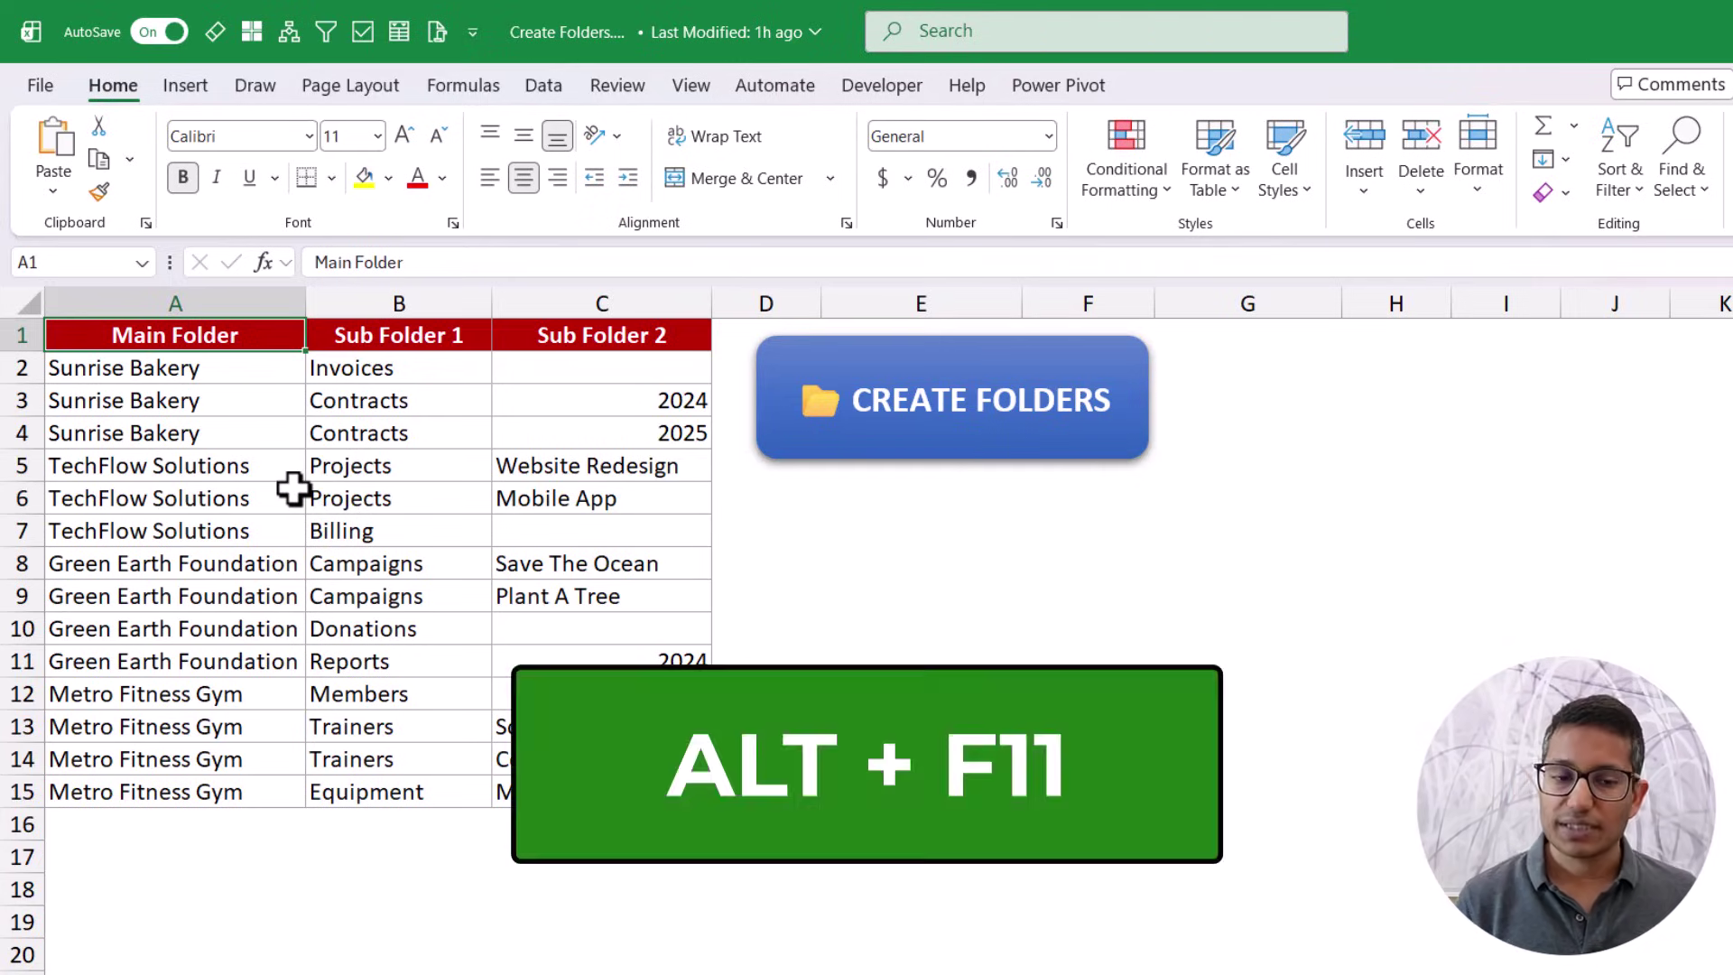
key(alt+F11)
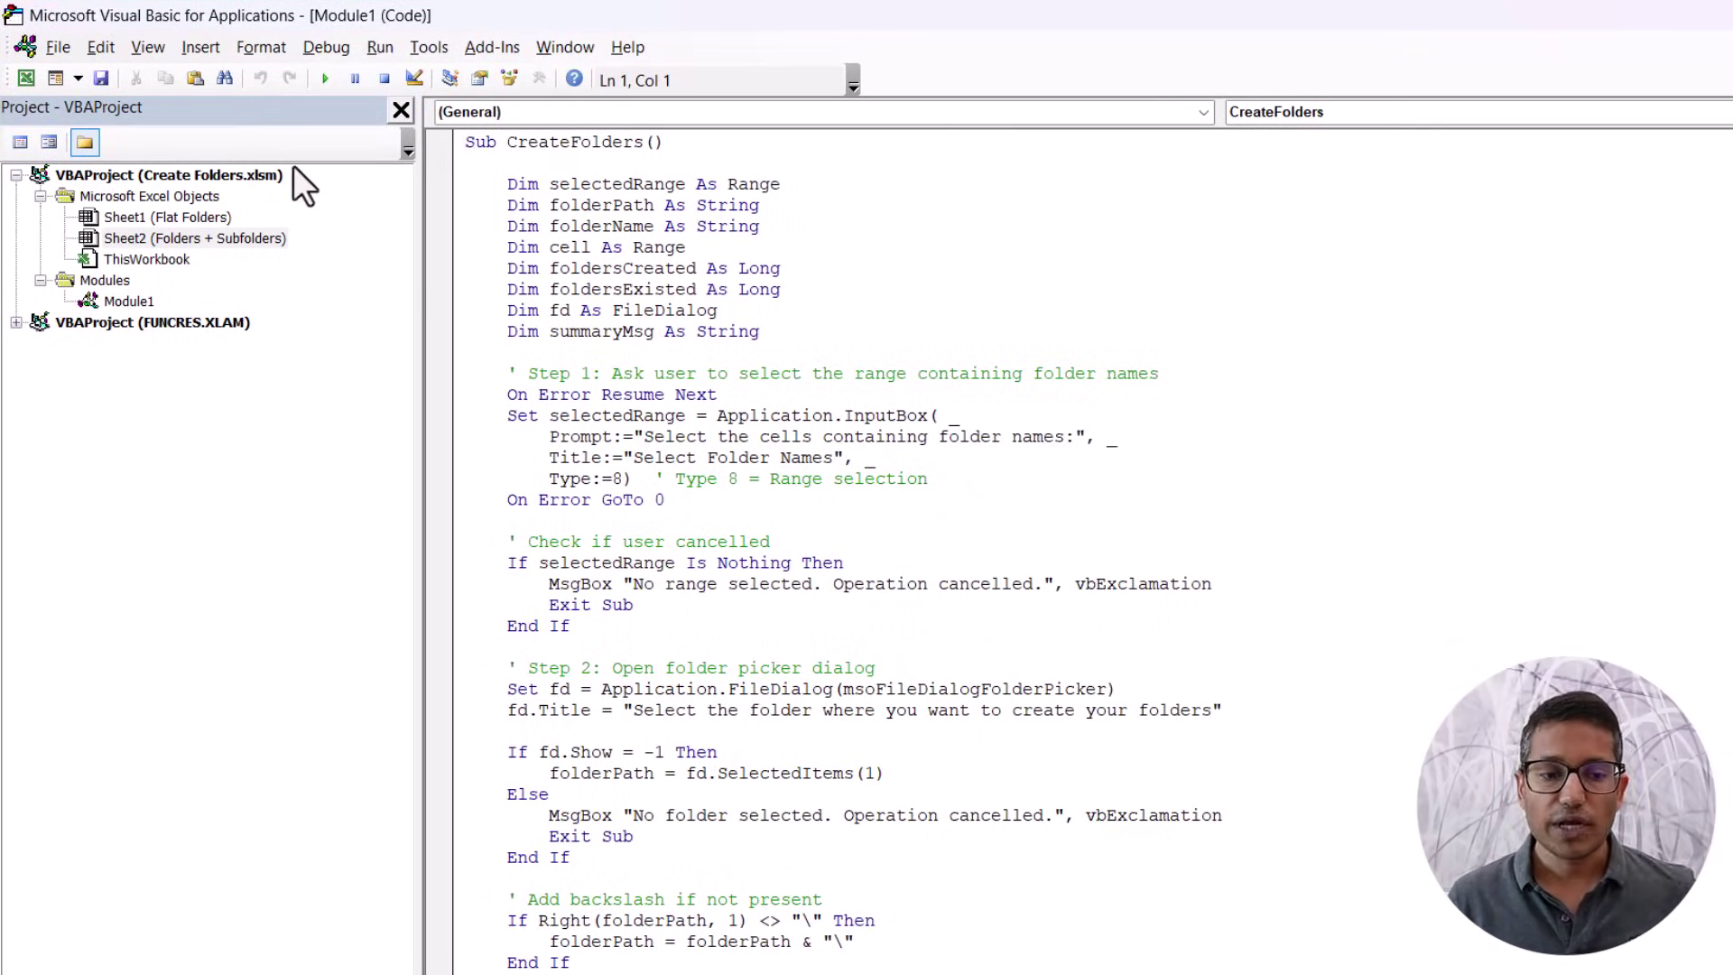
click(197, 51)
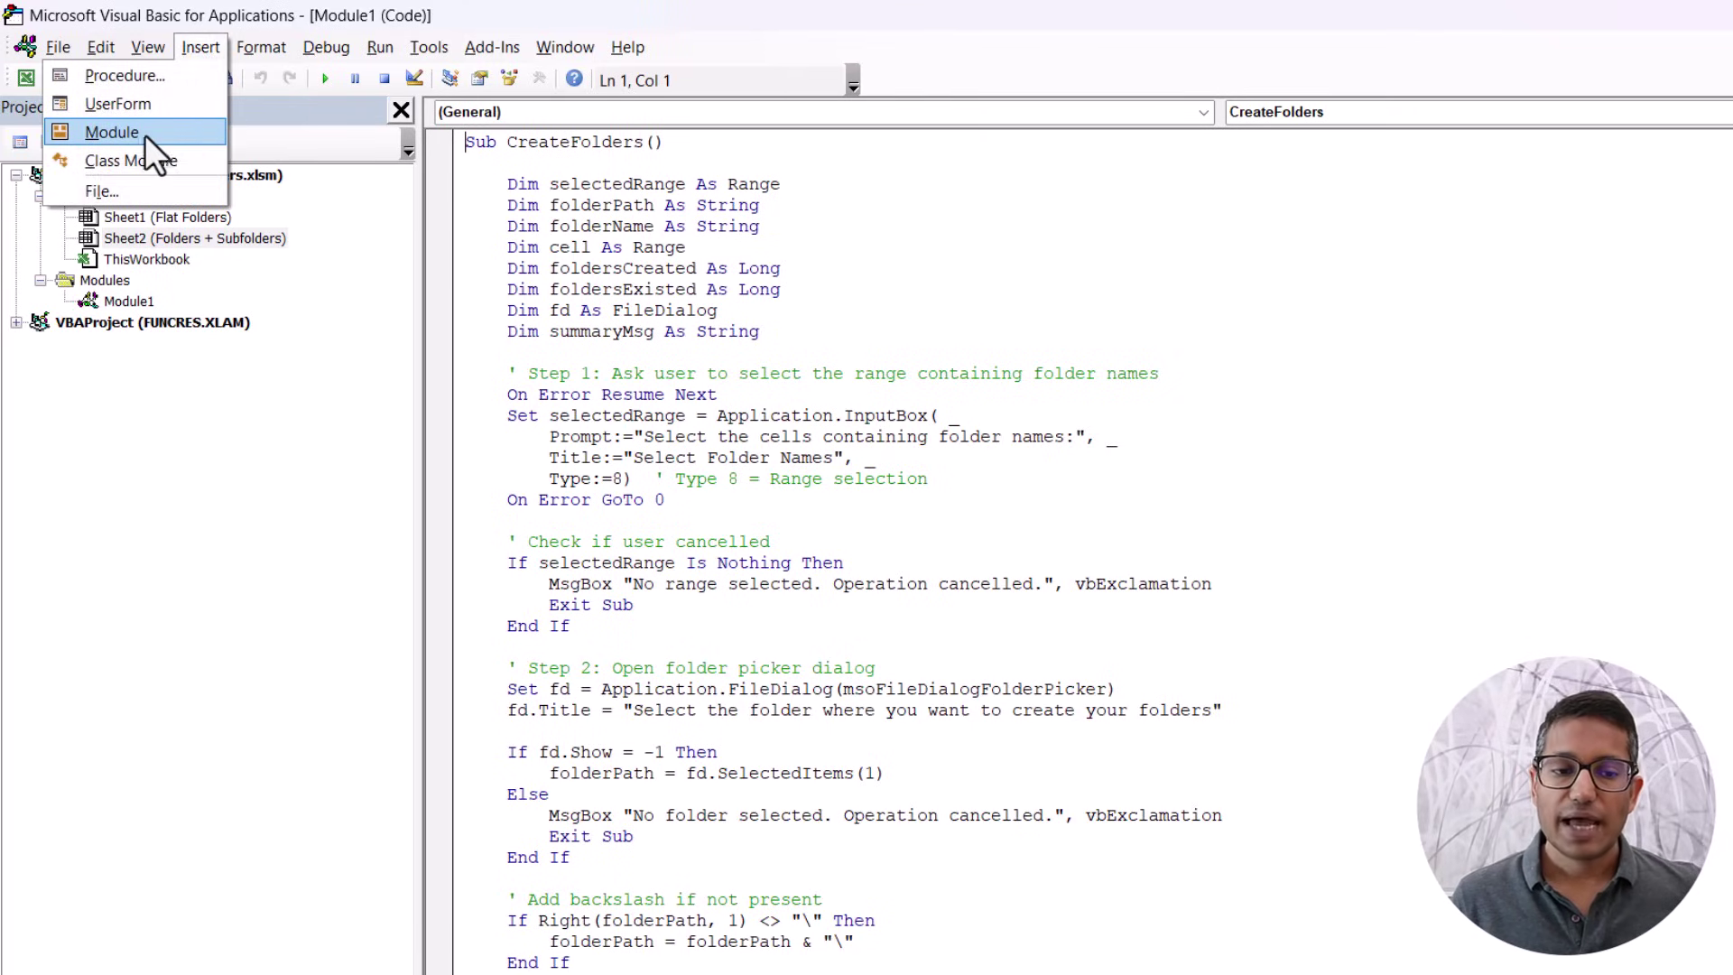
click(204, 47)
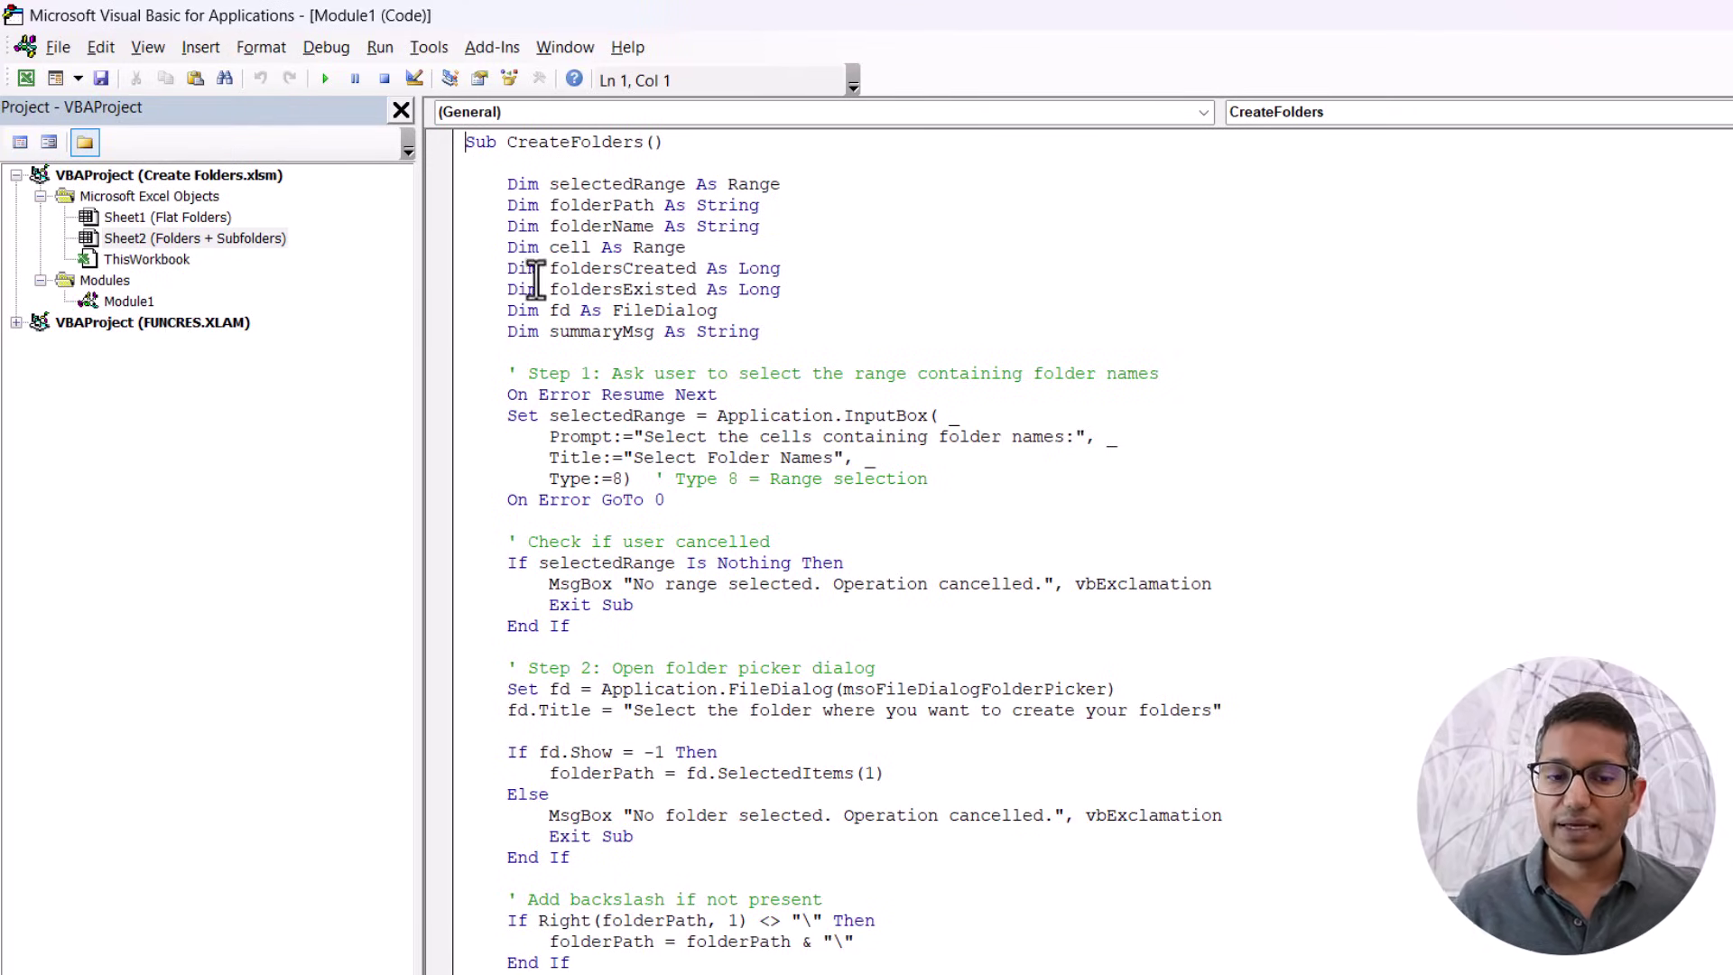
click(803, 326)
scroll(803, 327, down, 20)
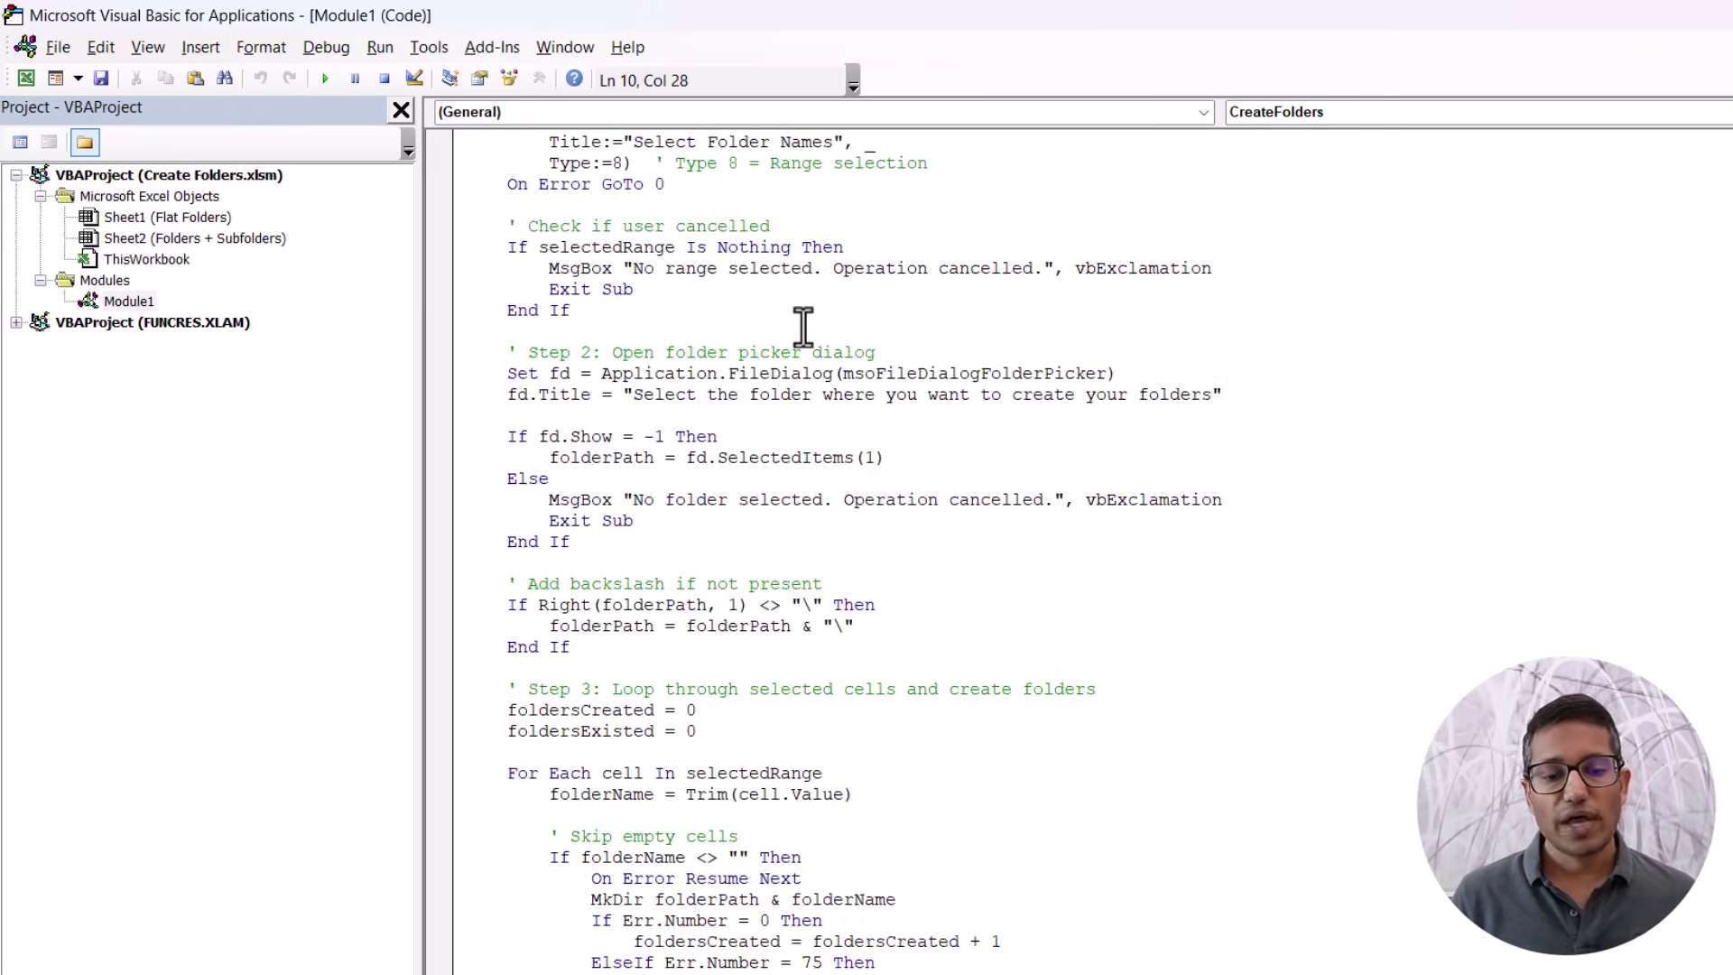
scroll(910, 378, up, 20)
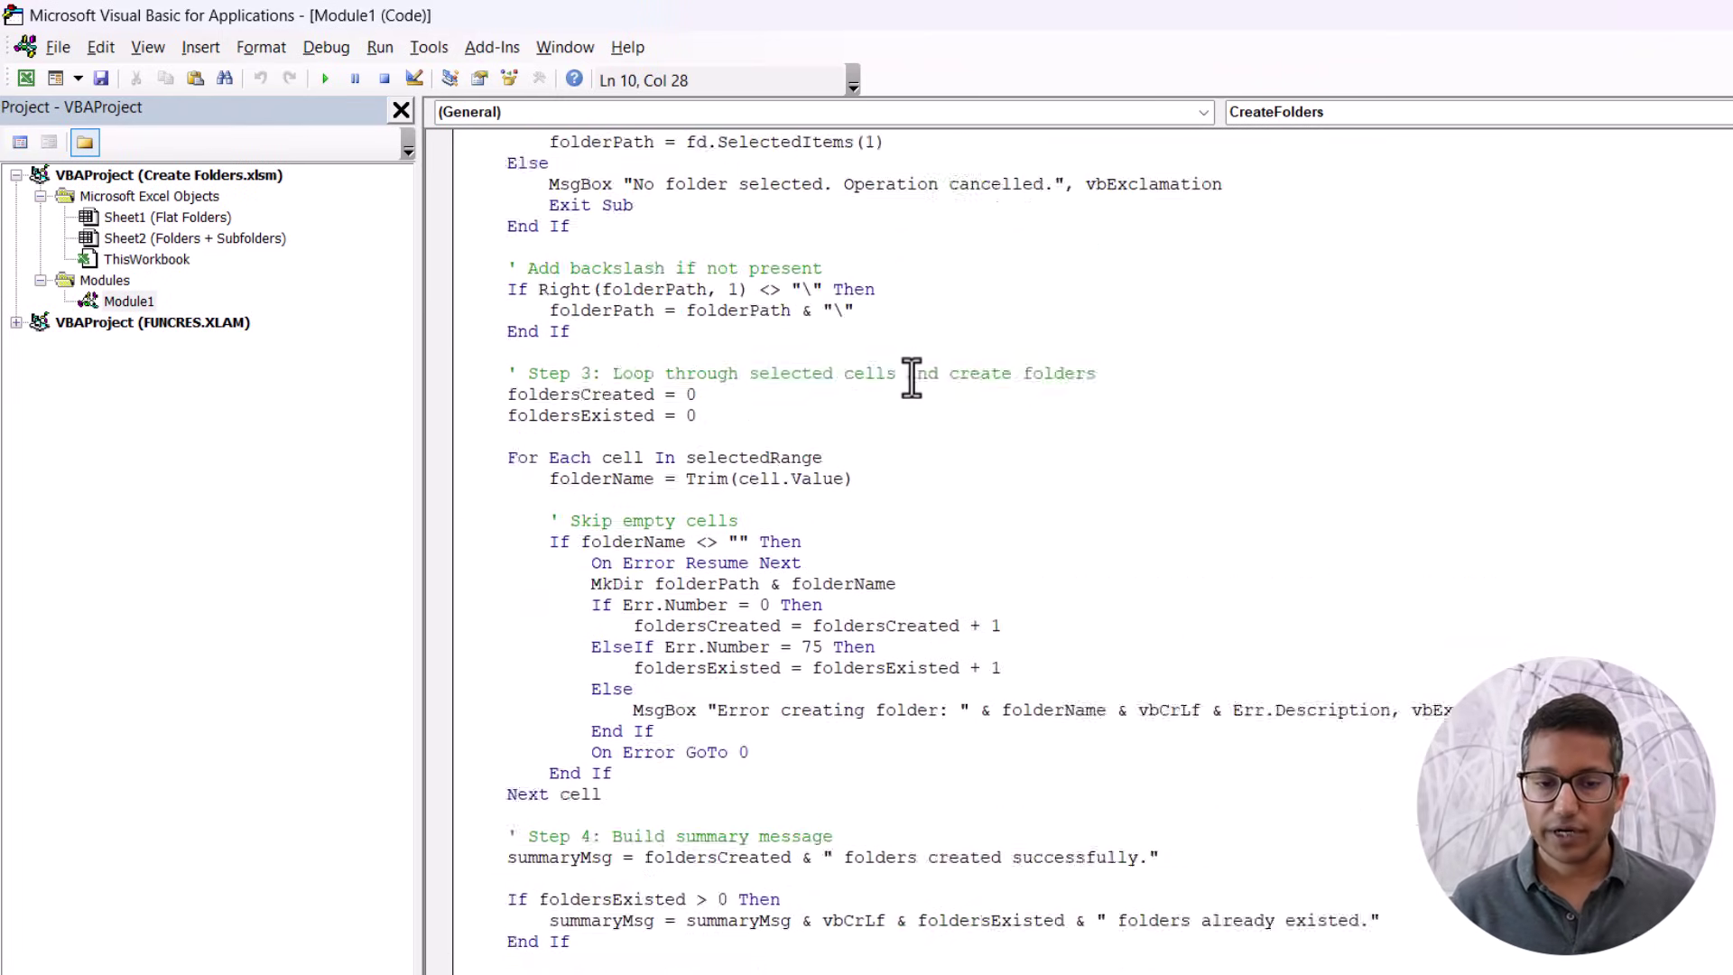
drag(503, 144, 644, 145)
scroll(709, 361, down, 4)
scroll(710, 361, down, 16)
drag(508, 521, 707, 521)
scroll(801, 532, up, 10)
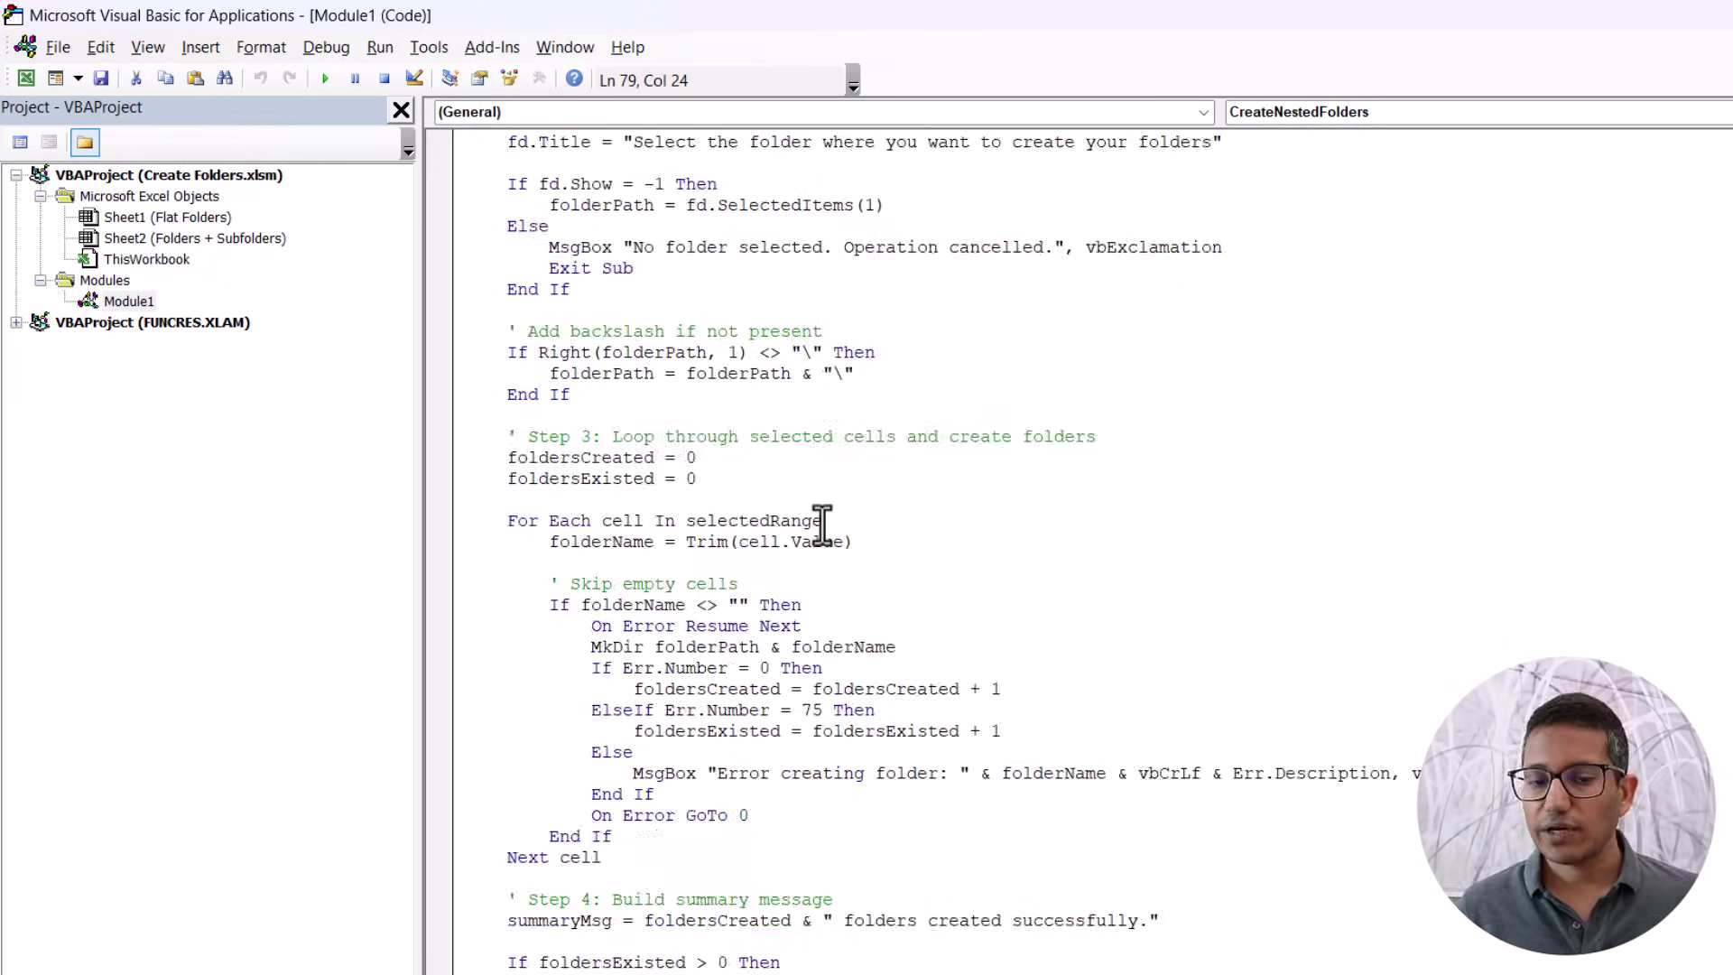
scroll(821, 528, down, 2)
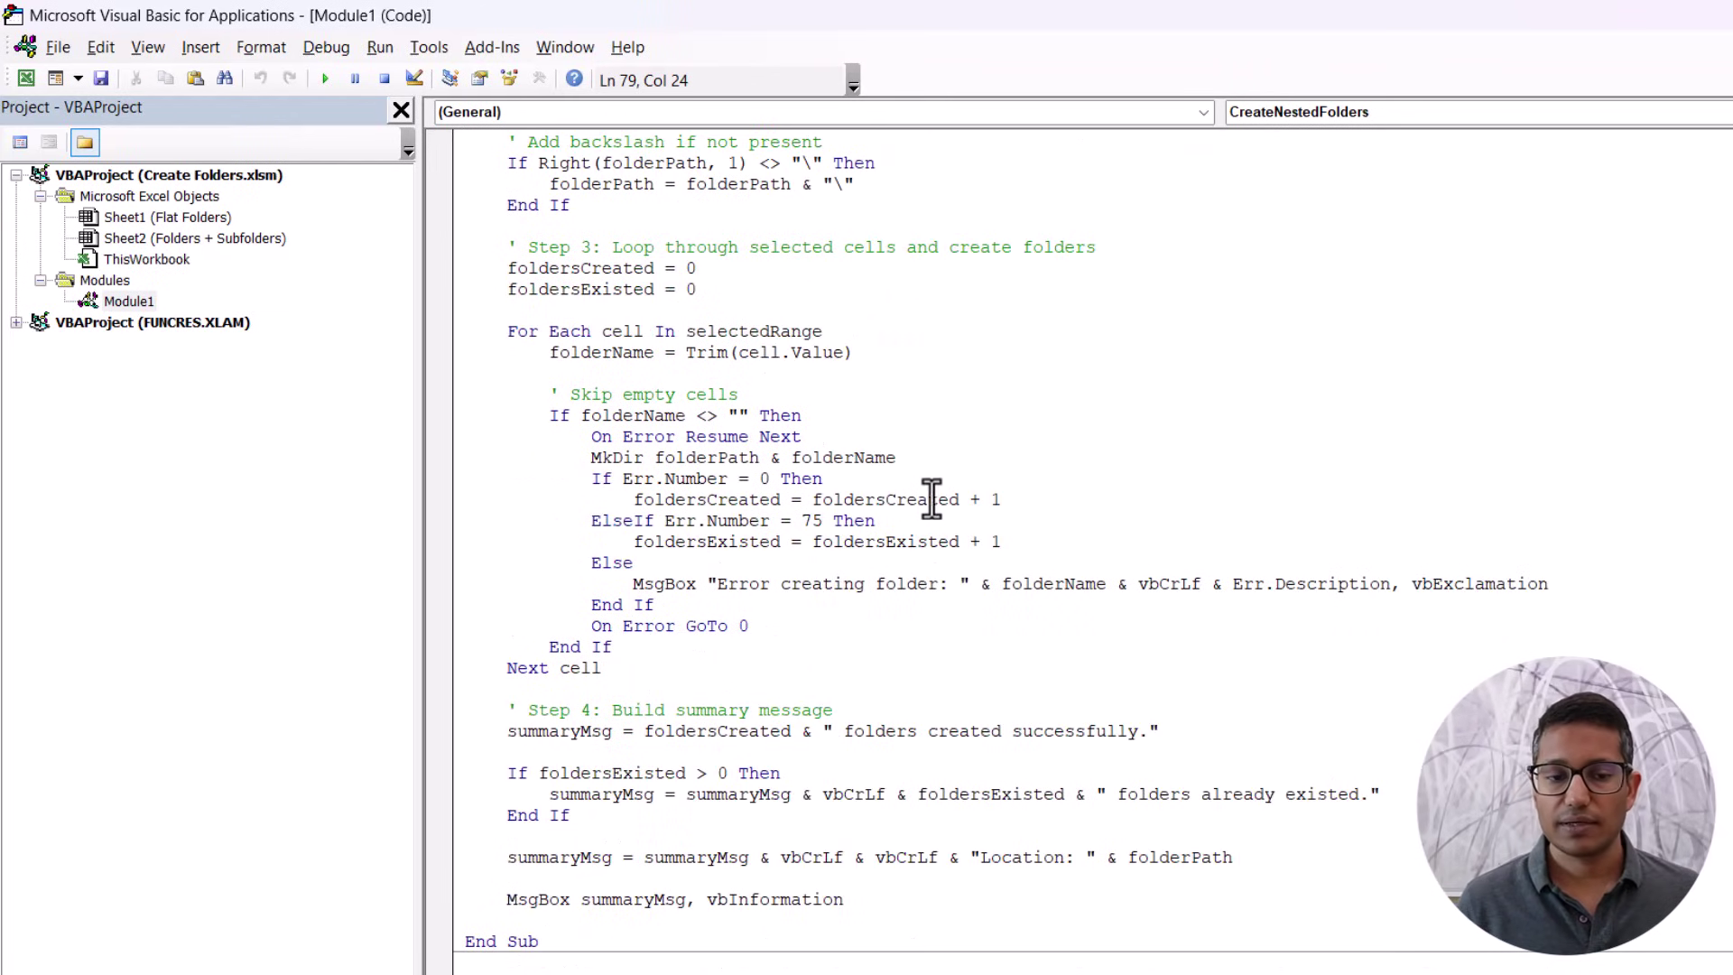
key(alt+F11)
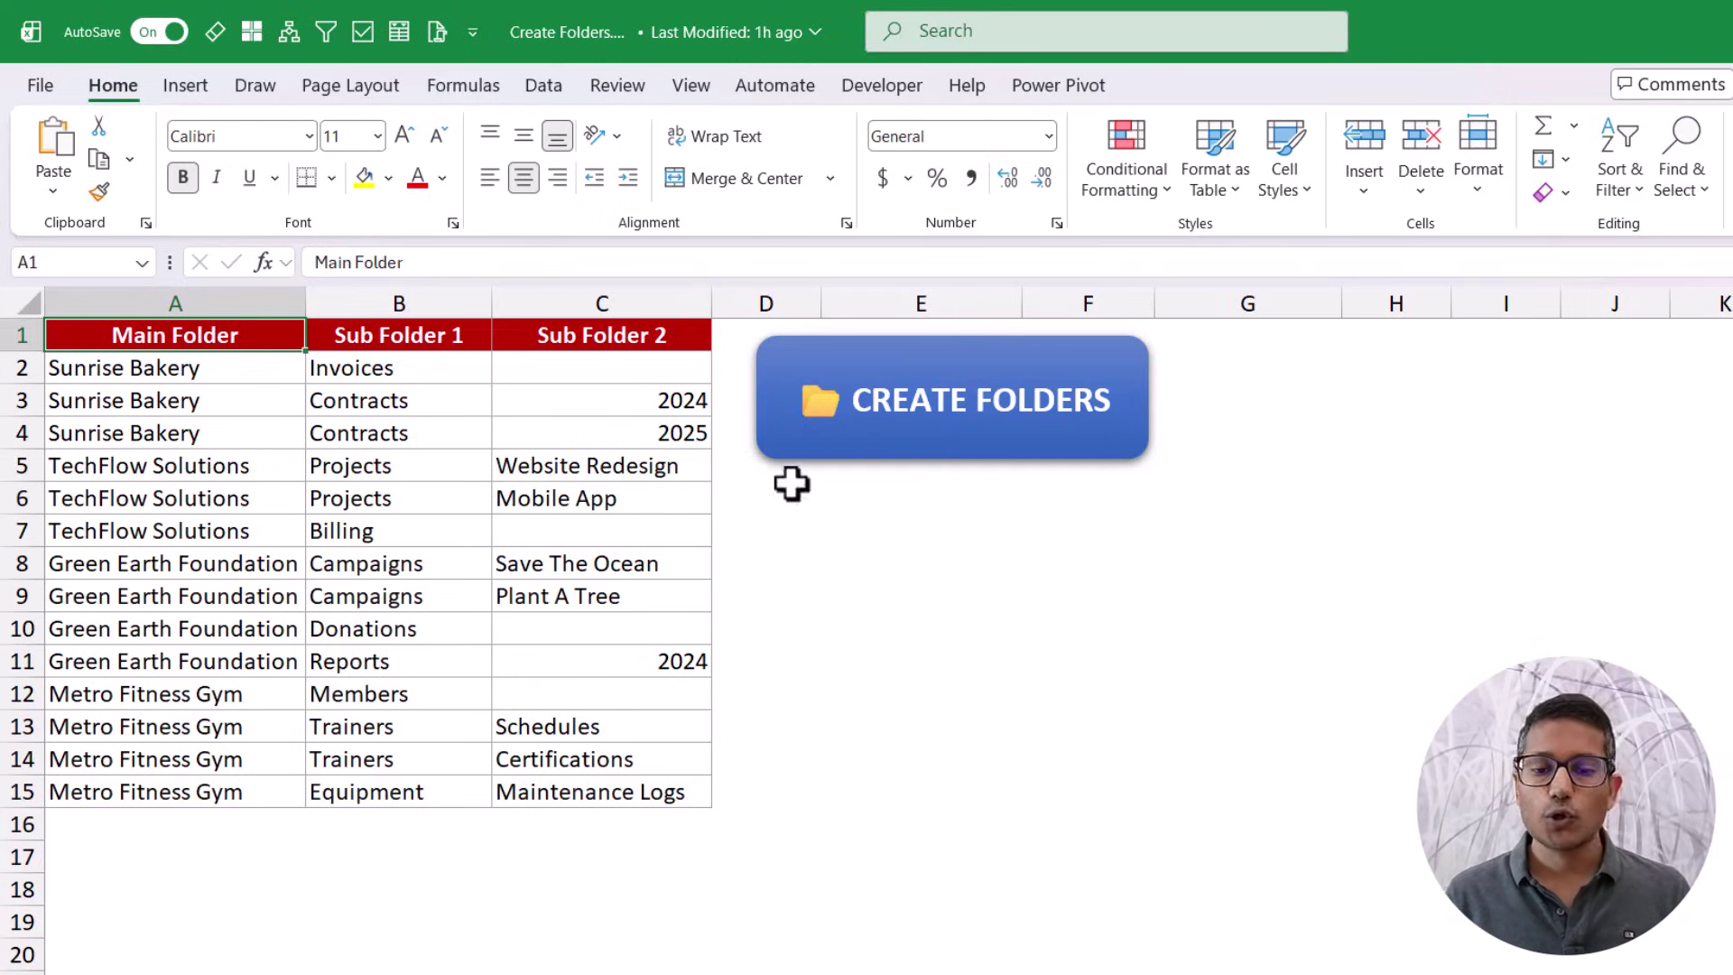
Step: Draw a Rounded Rectangle shape on the sheet just below the CREATE FOLDERS button
click(813, 534)
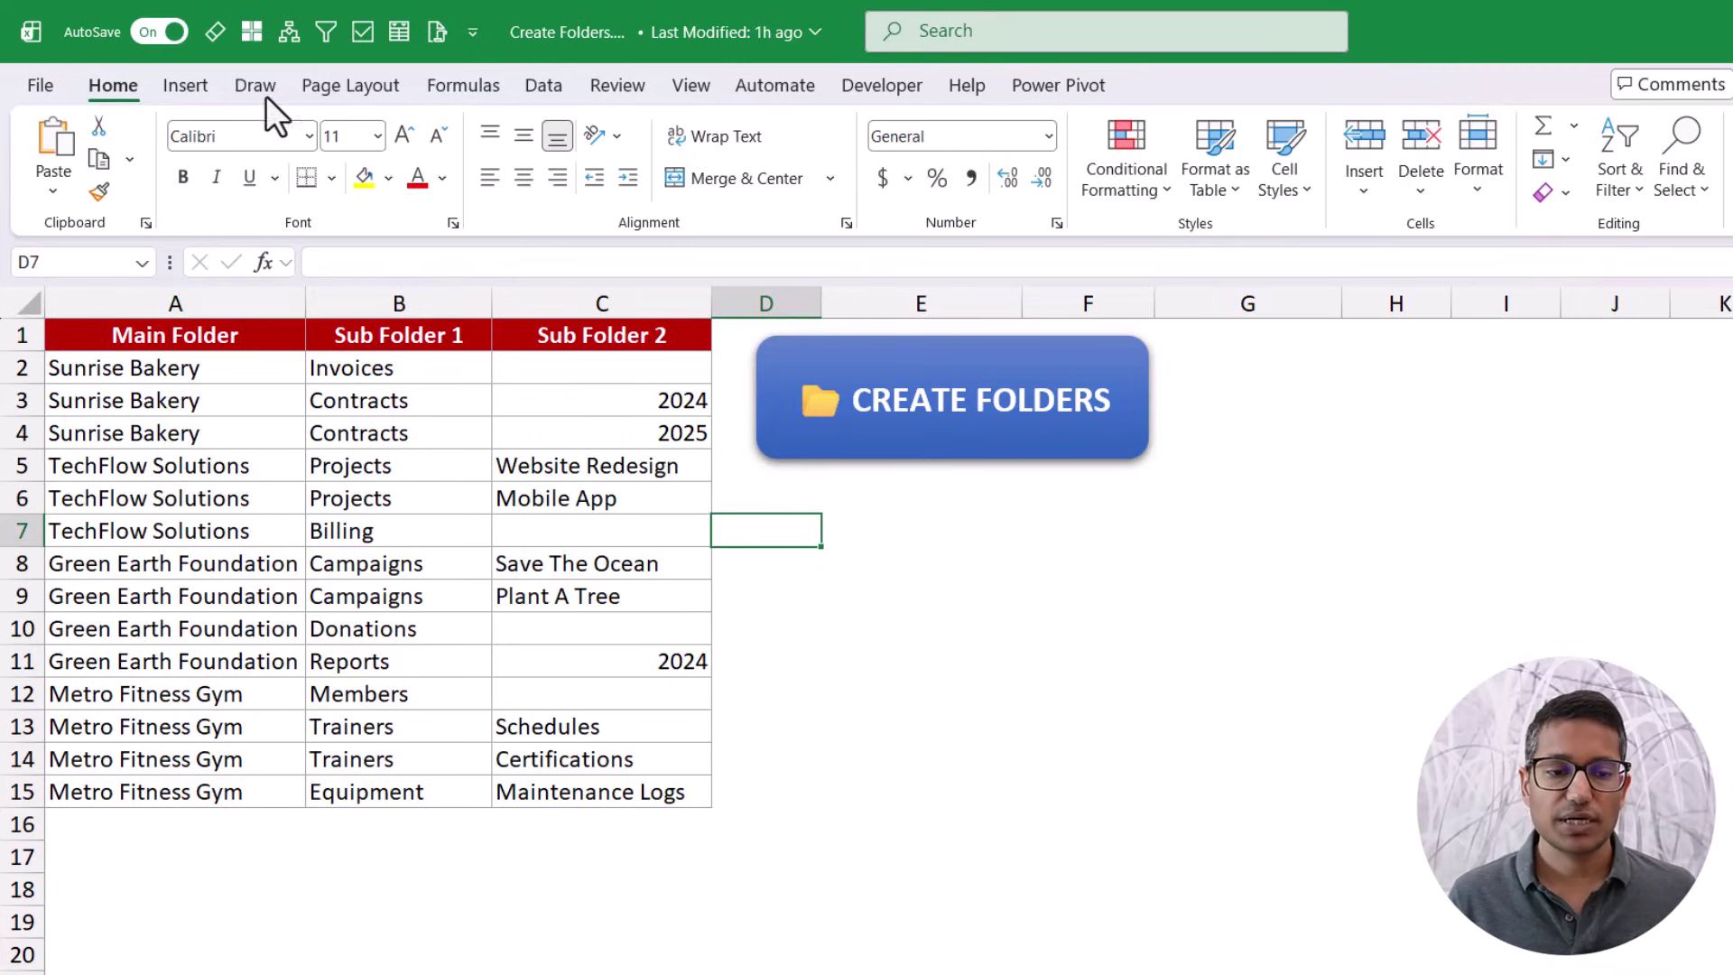
click(187, 88)
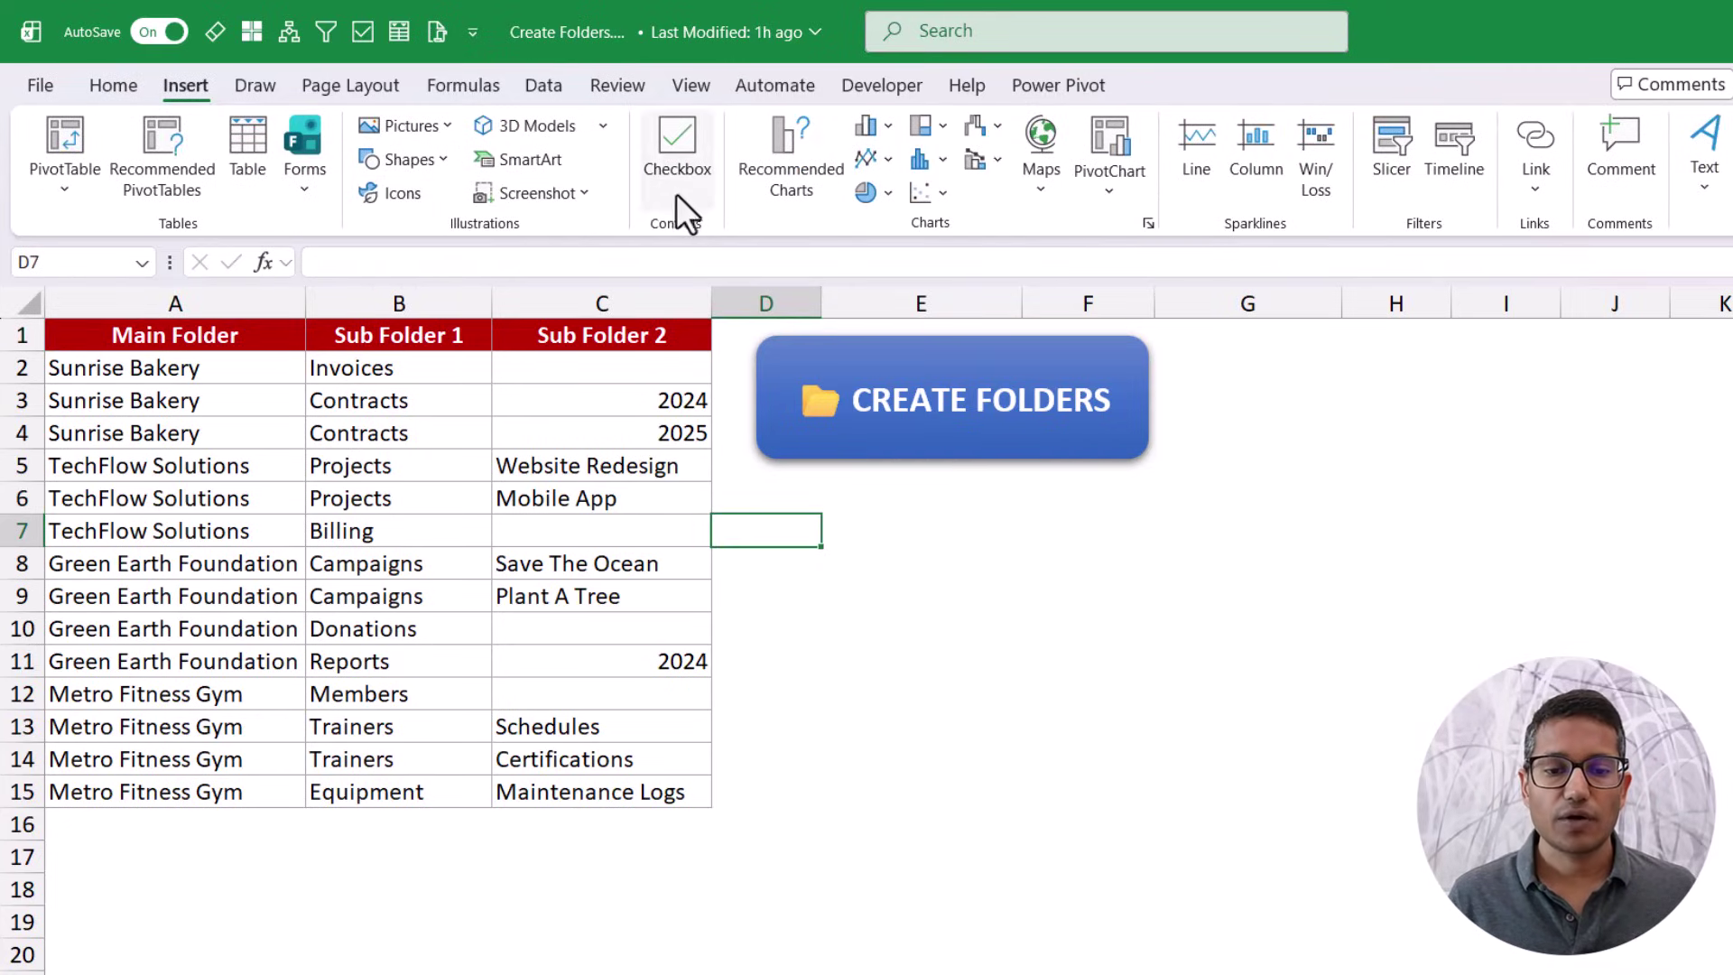
click(431, 163)
click(528, 234)
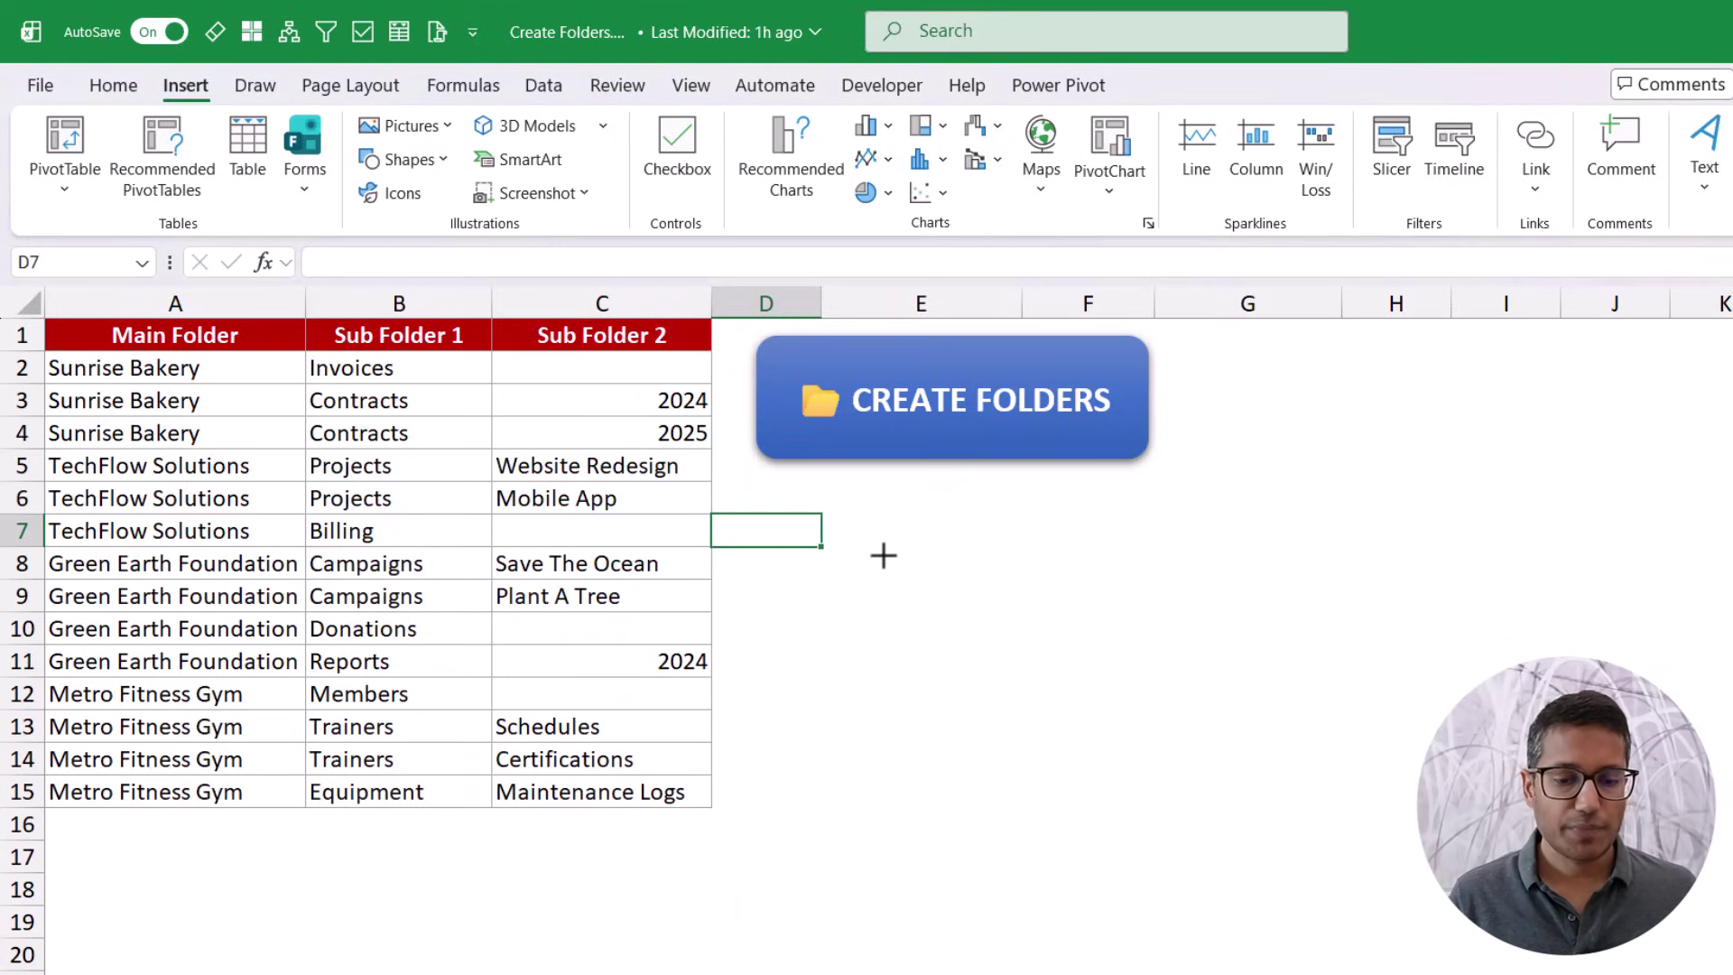
drag(881, 555, 1306, 705)
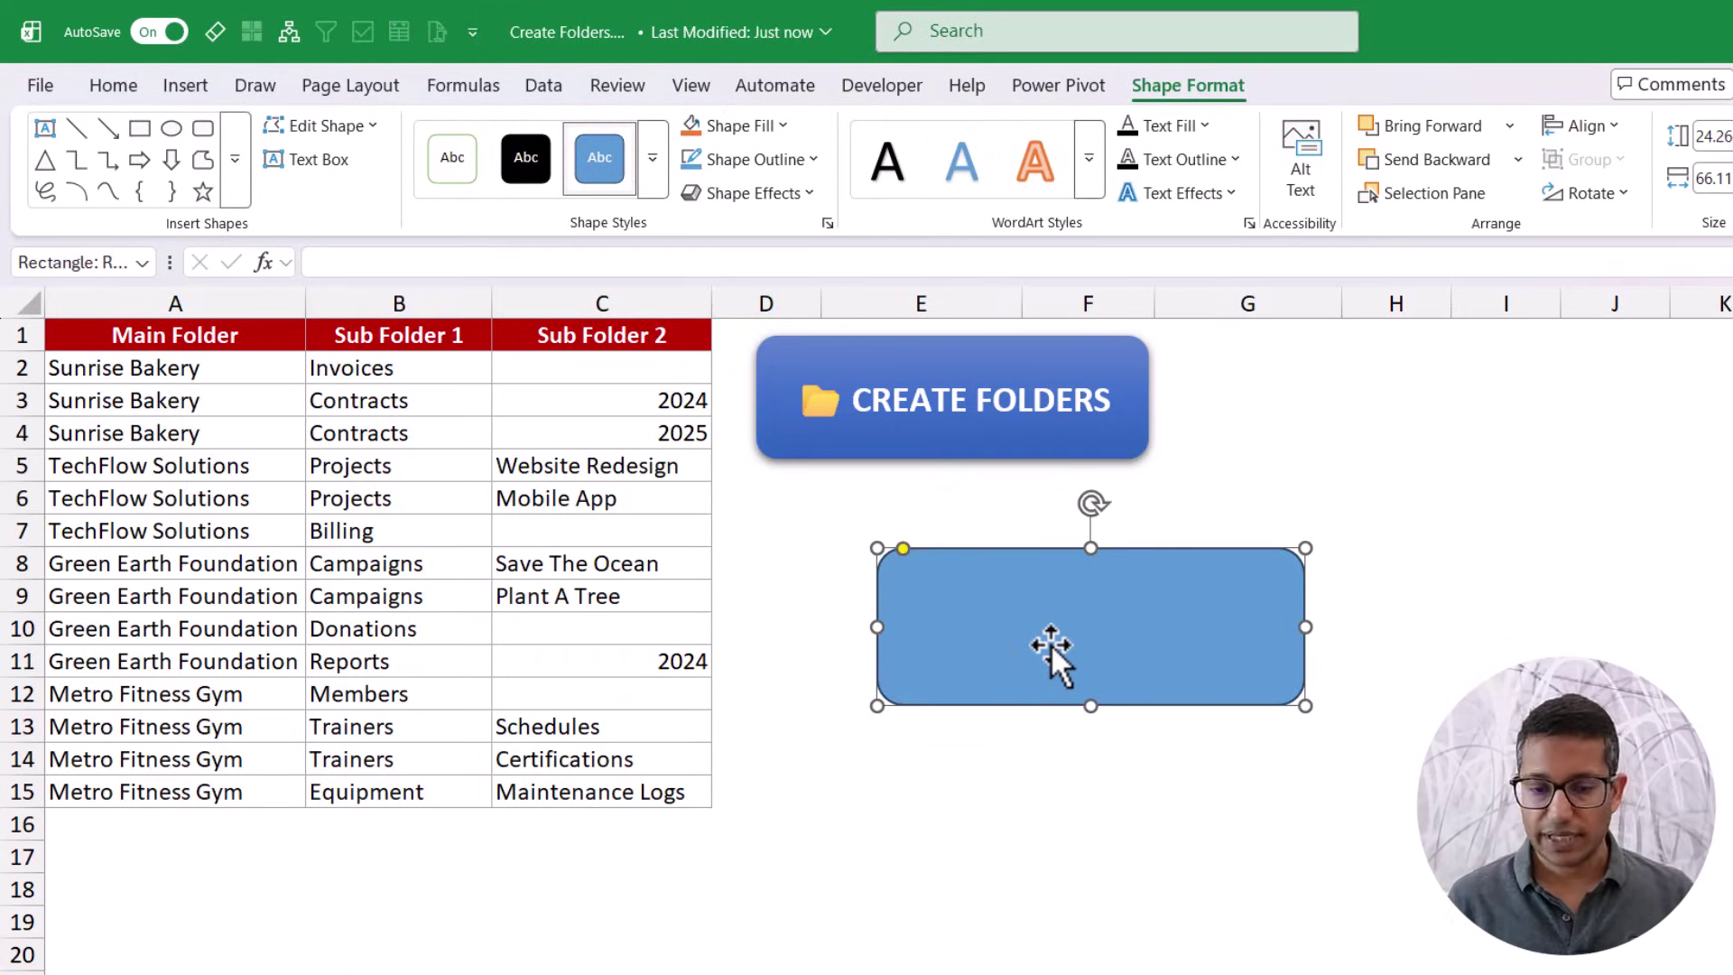
Step: Assign the CreateNestedFolders macro to the new rounded rectangle
right_click(1042, 638)
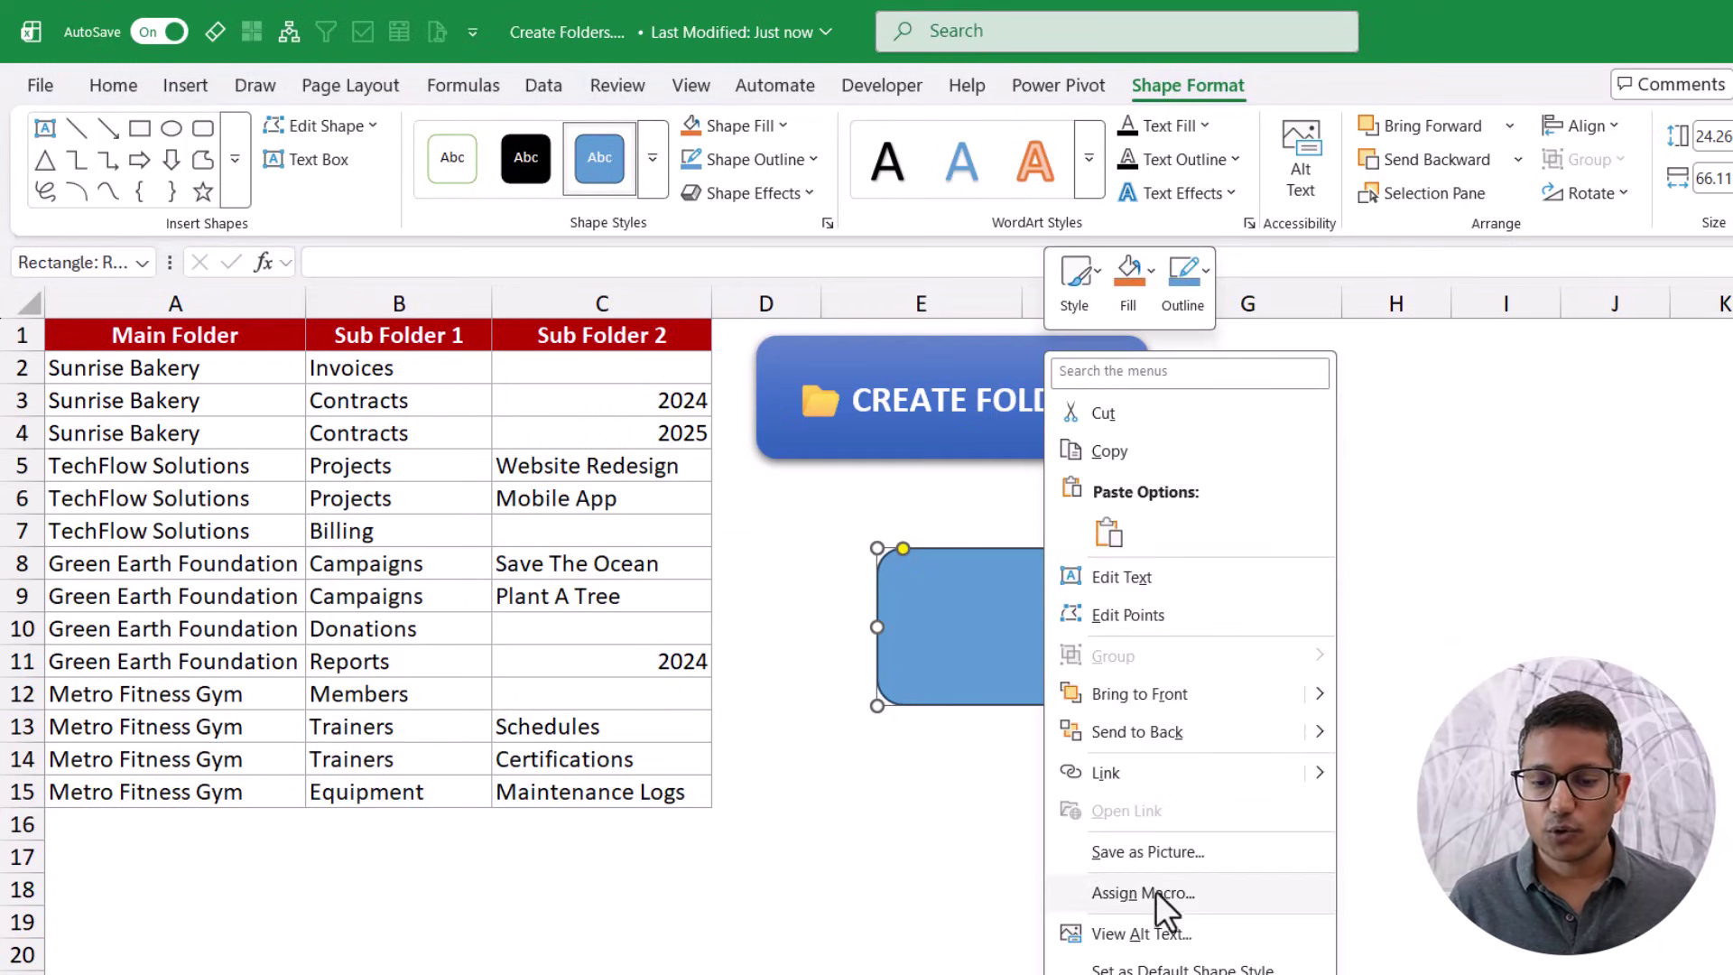
click(1142, 892)
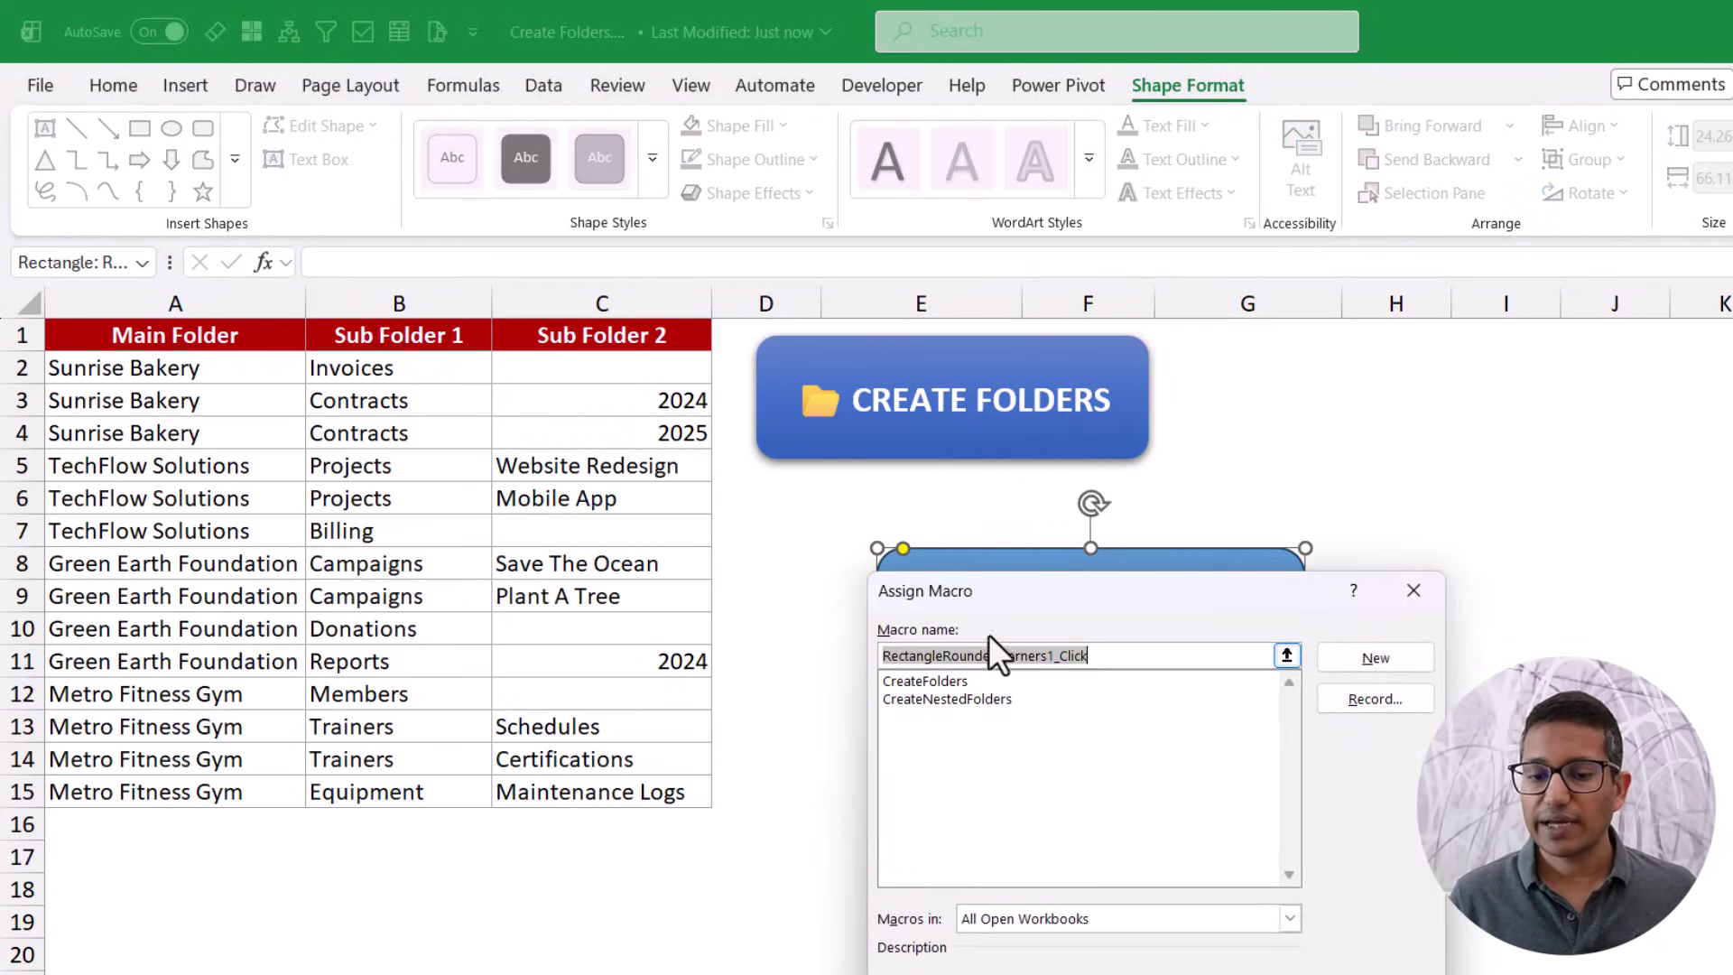
drag(995, 592, 1073, 514)
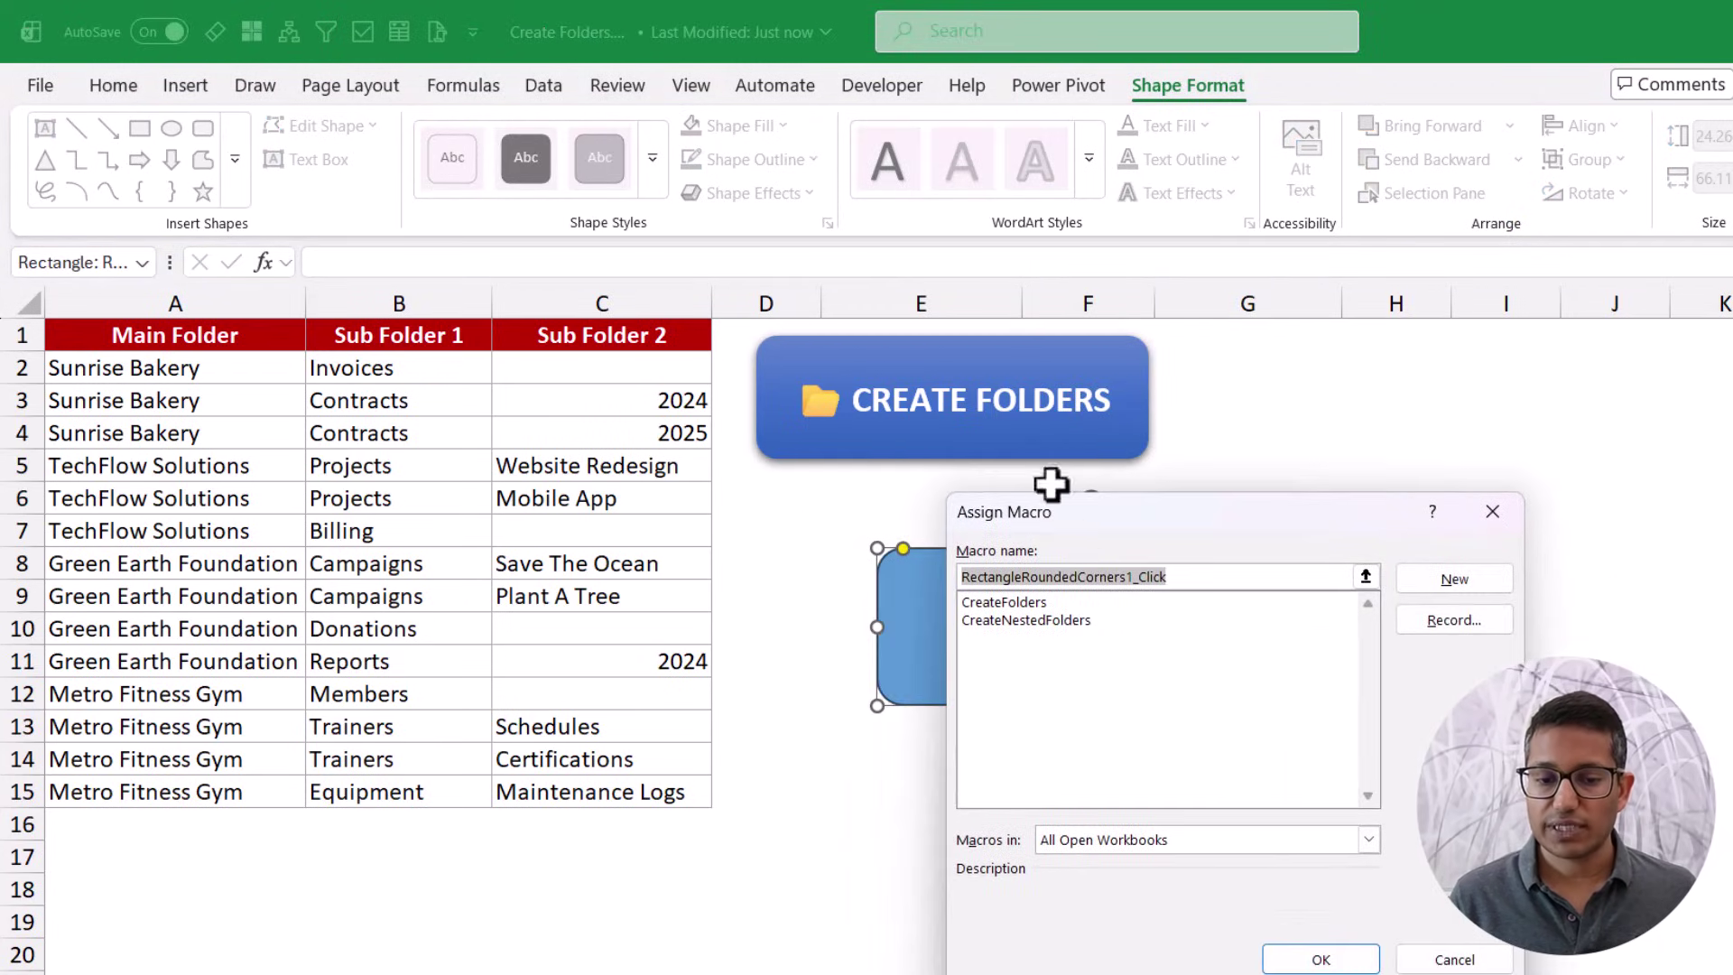
click(1016, 621)
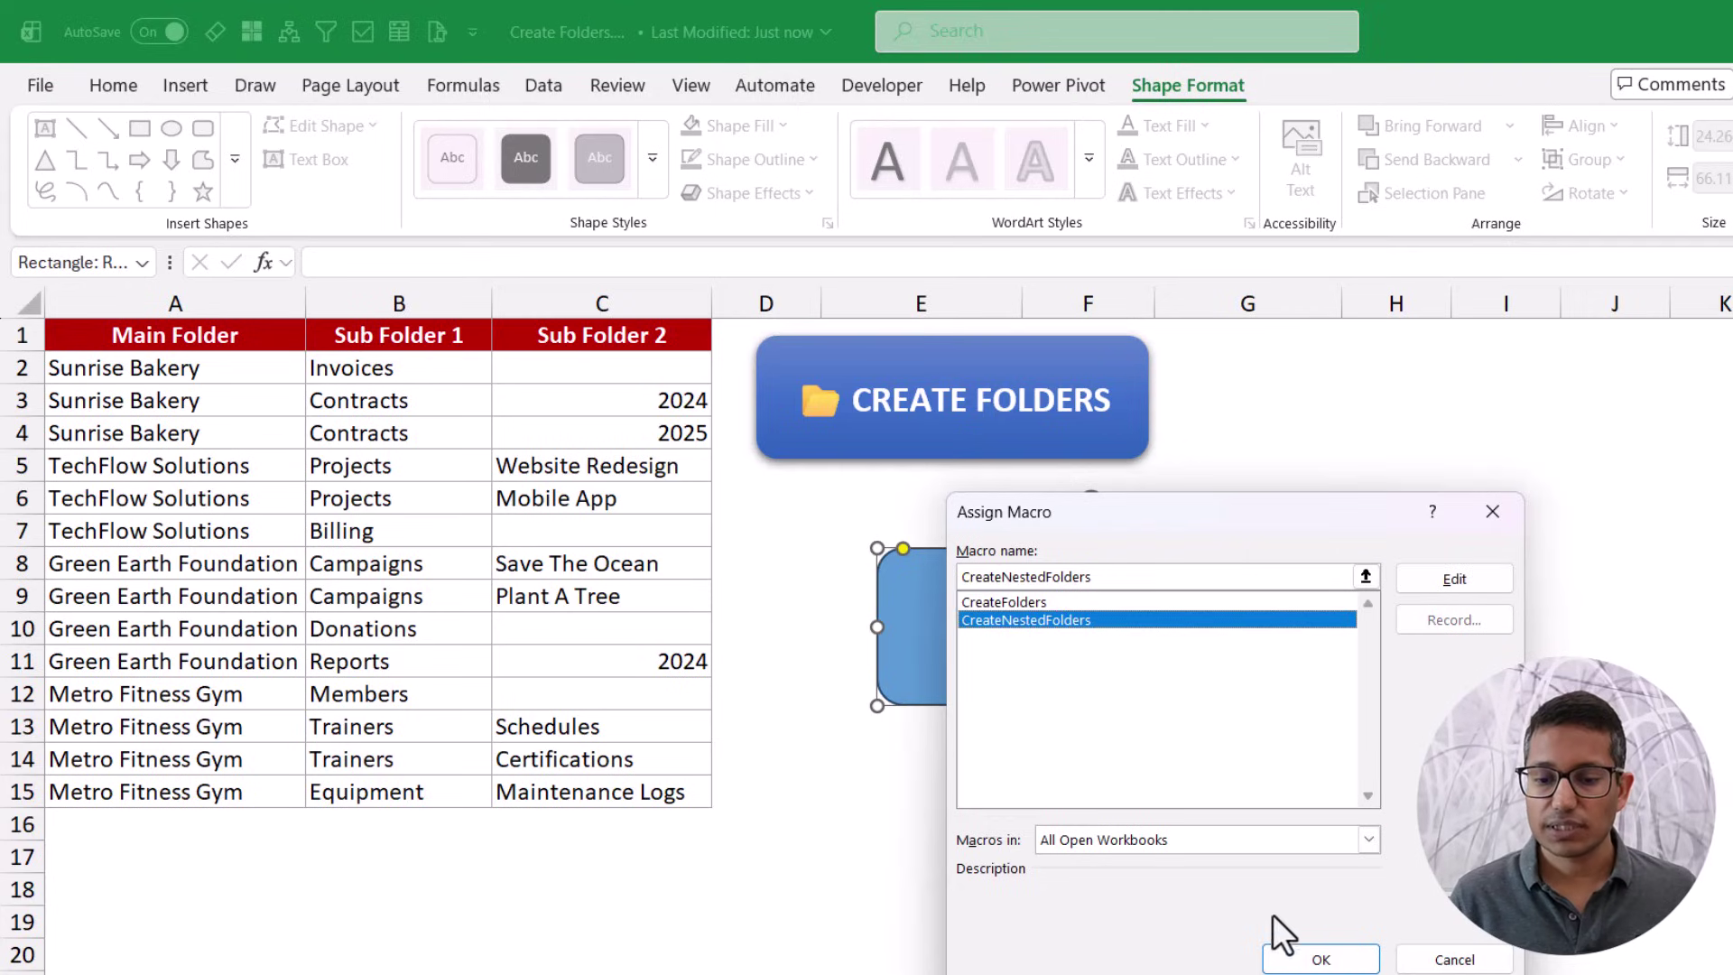
click(1278, 945)
click(1067, 782)
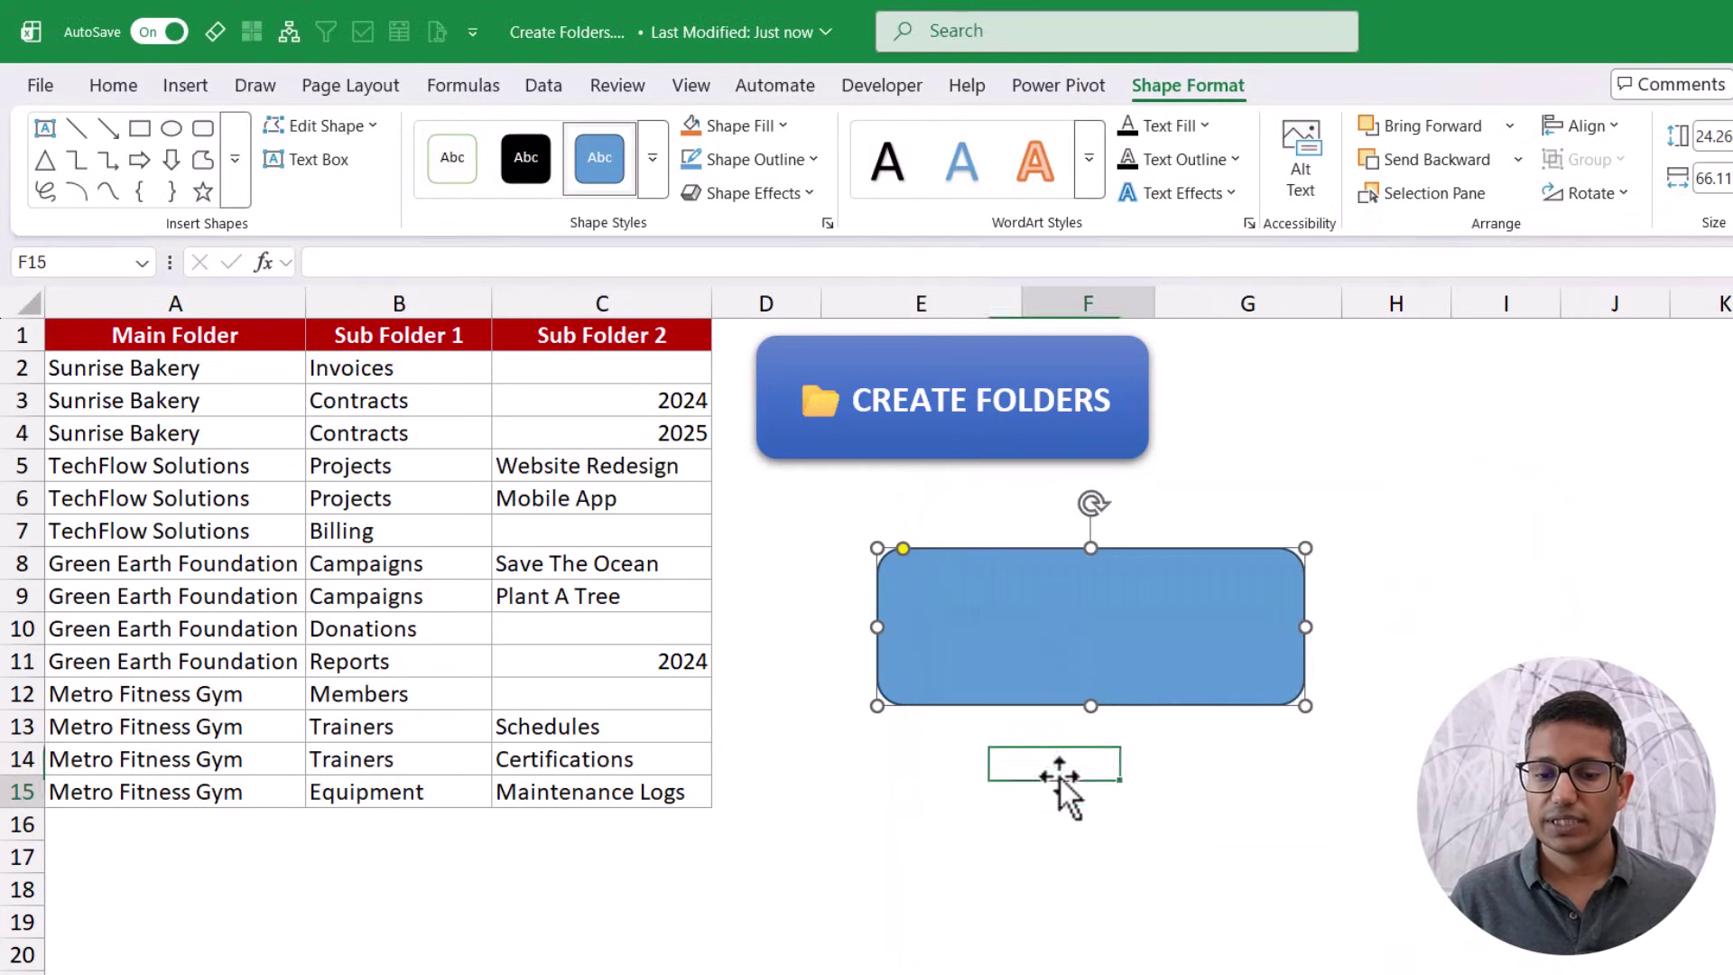
Step: Test the shape button, then cancel the folder structure prompt and the no-range message
click(1060, 642)
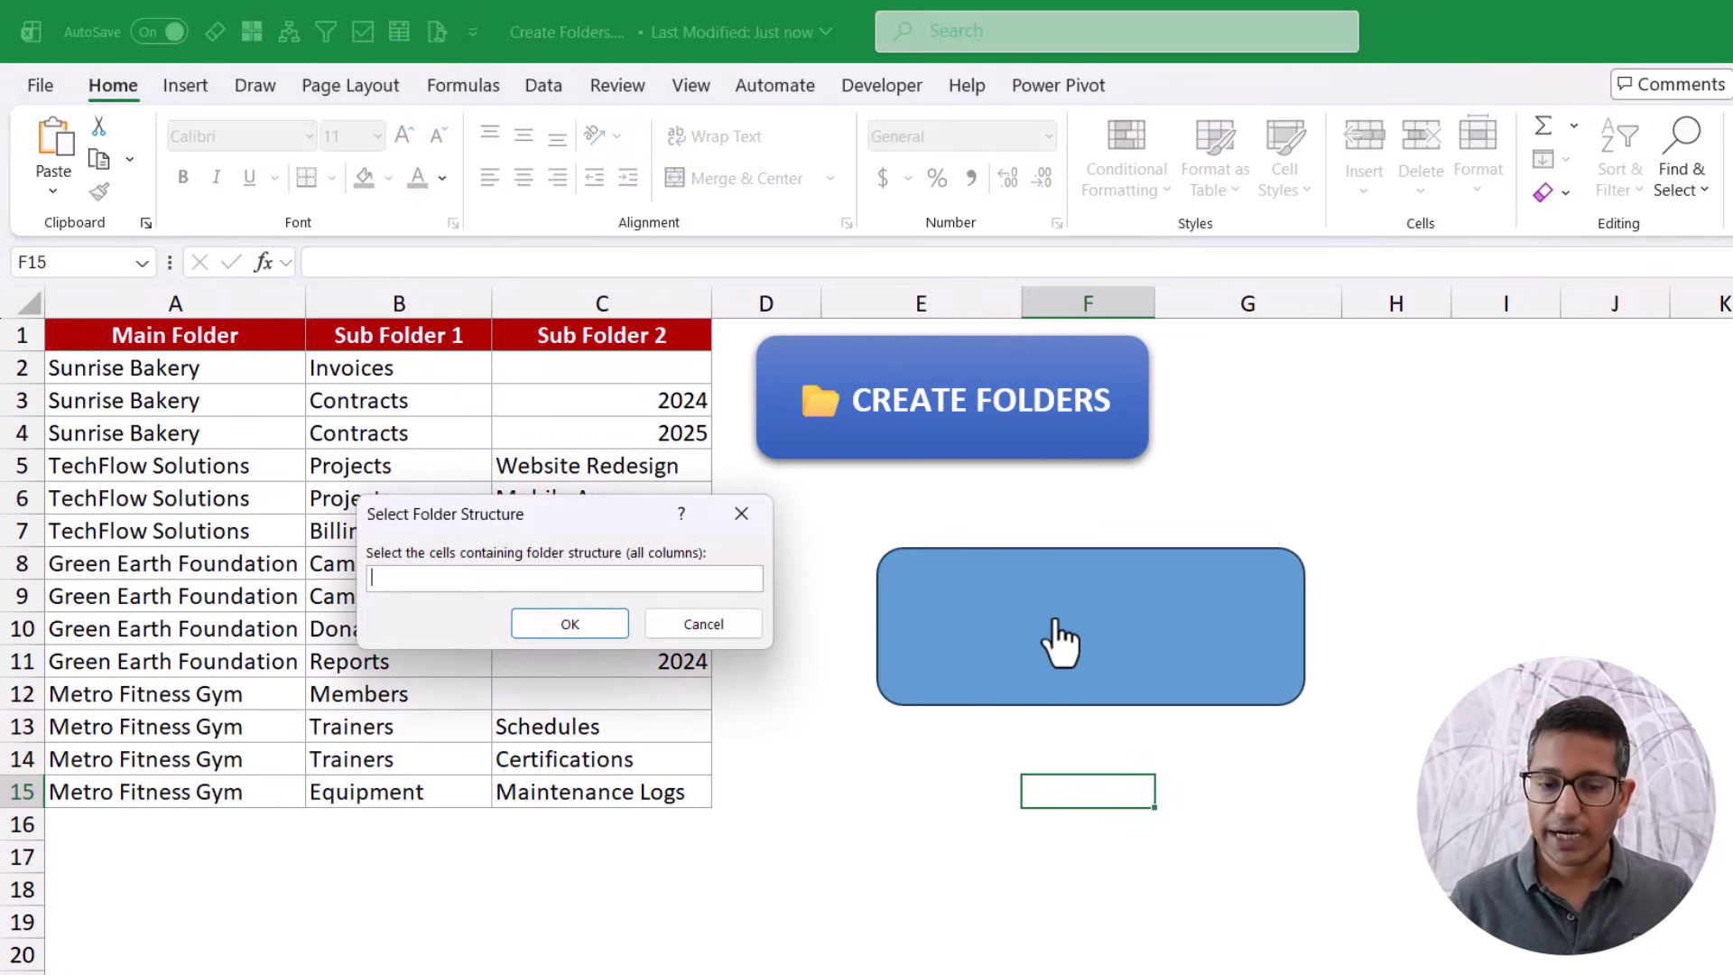
click(742, 514)
key(Return)
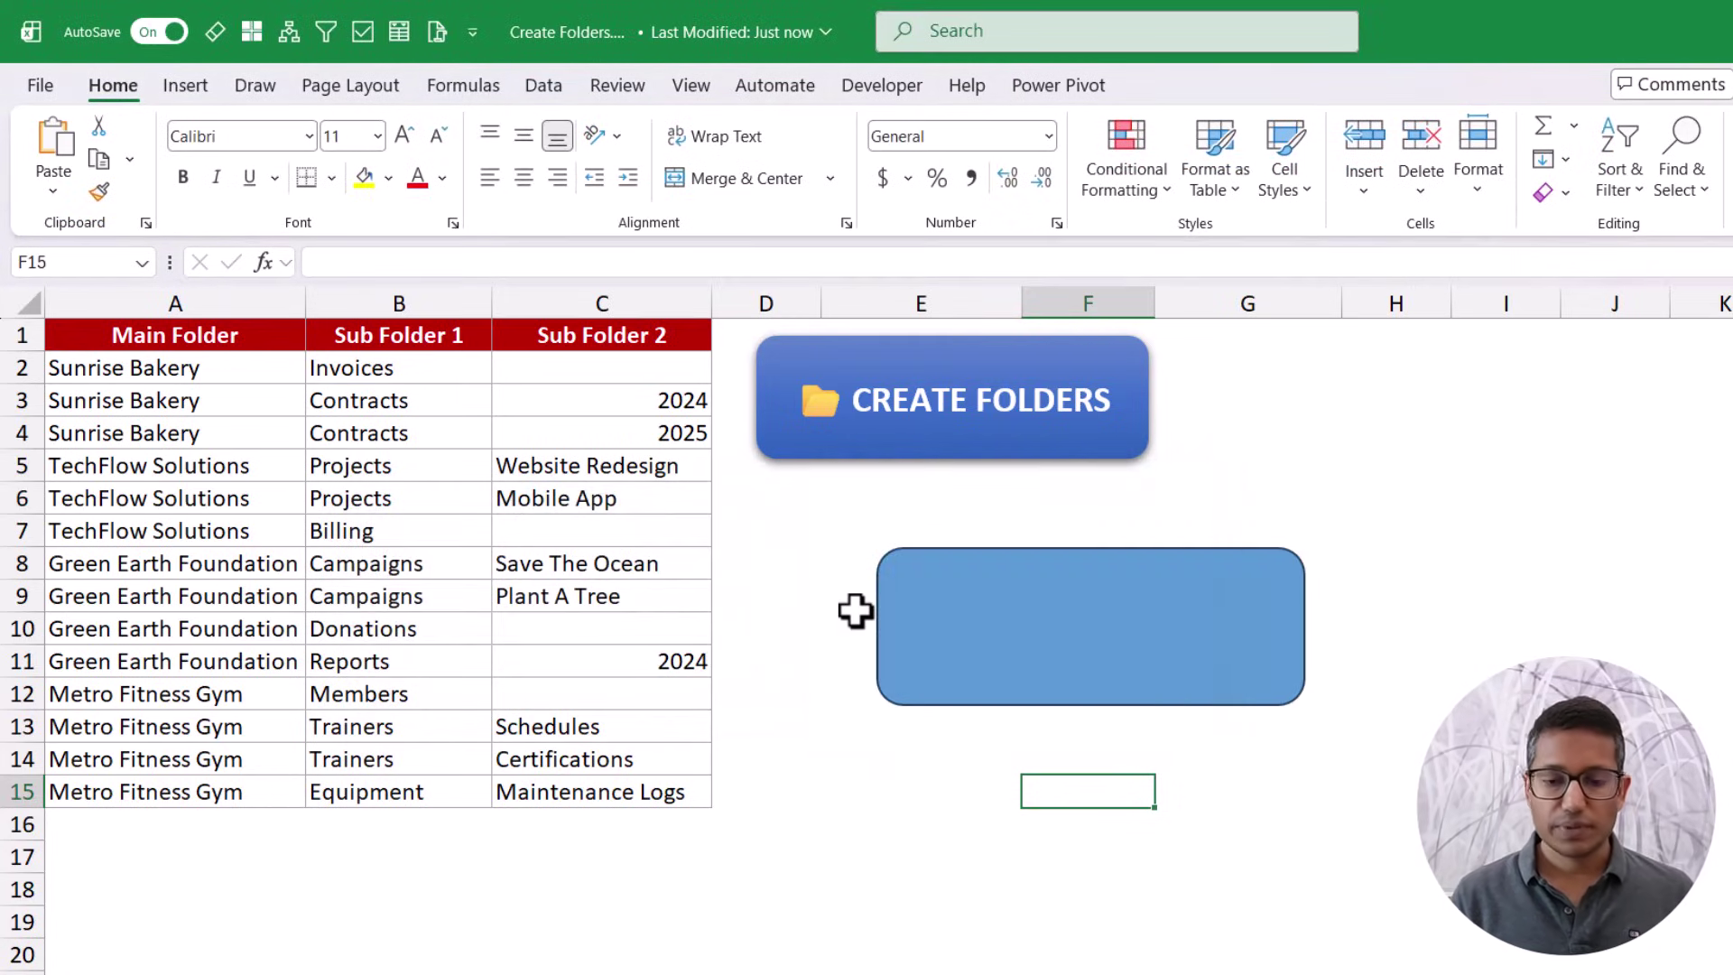